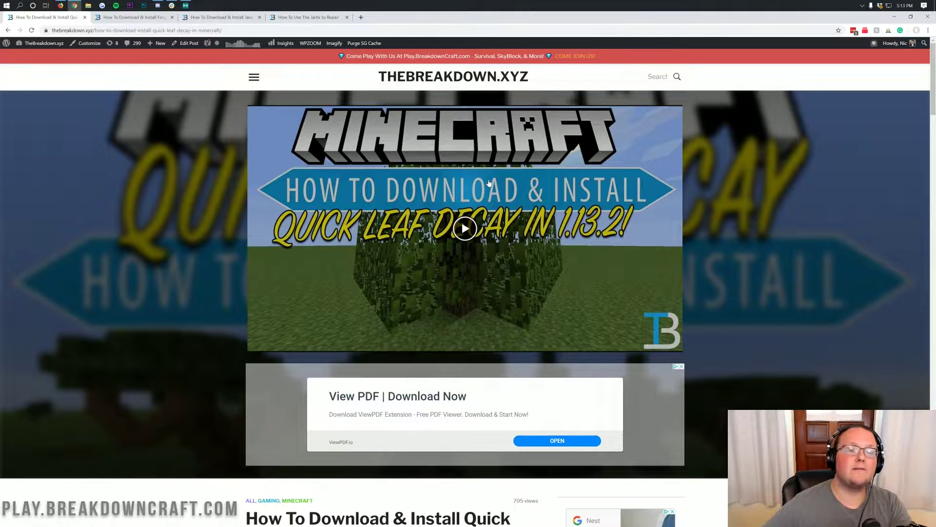
Step: Review the hosting ad's 24/7 Uptime, 24/7 Support and One Click Modpacks features
scroll(489, 183, down, 7)
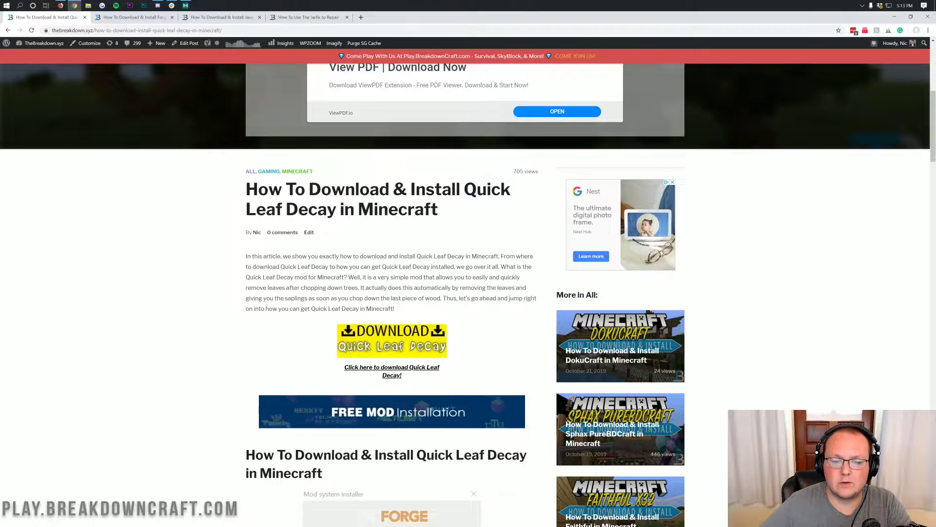
scroll(468, 295, up, 4)
scroll(468, 295, down, 4)
scroll(469, 295, up, 7)
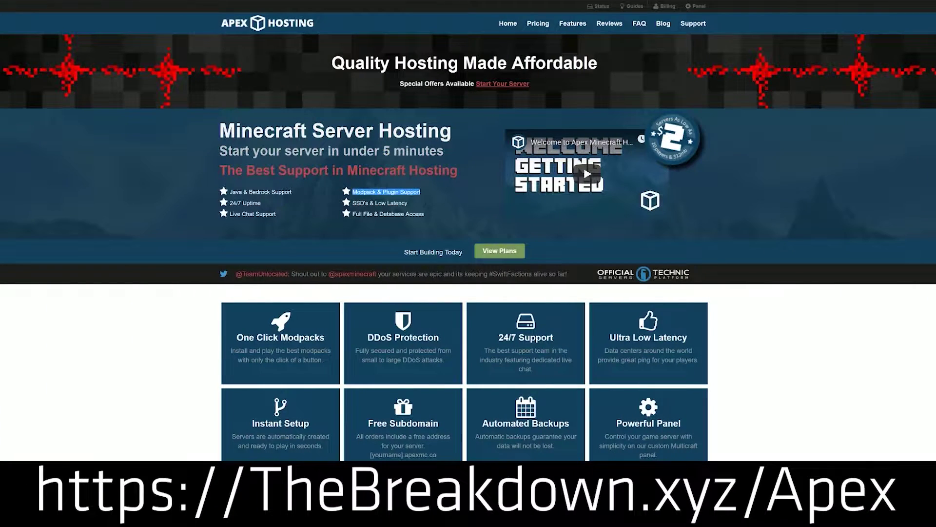
drag(280, 206, 234, 200)
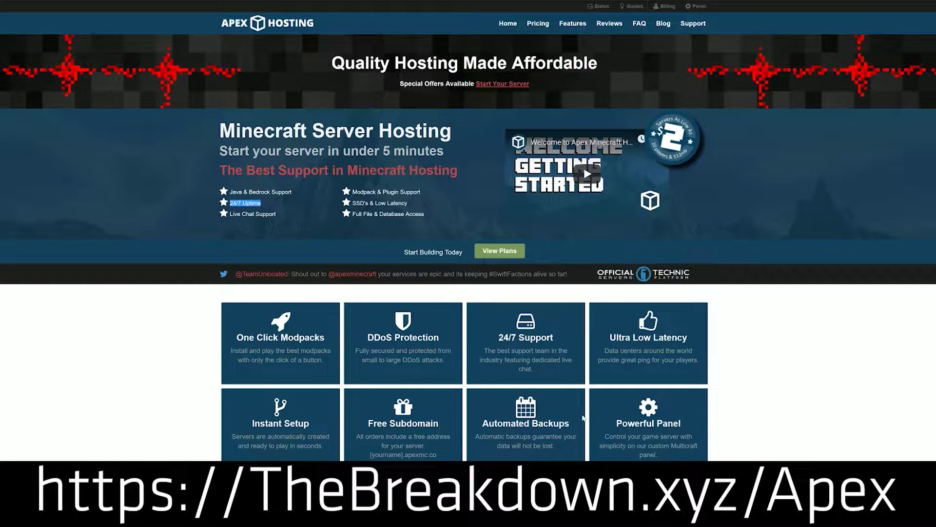
drag(572, 338, 497, 338)
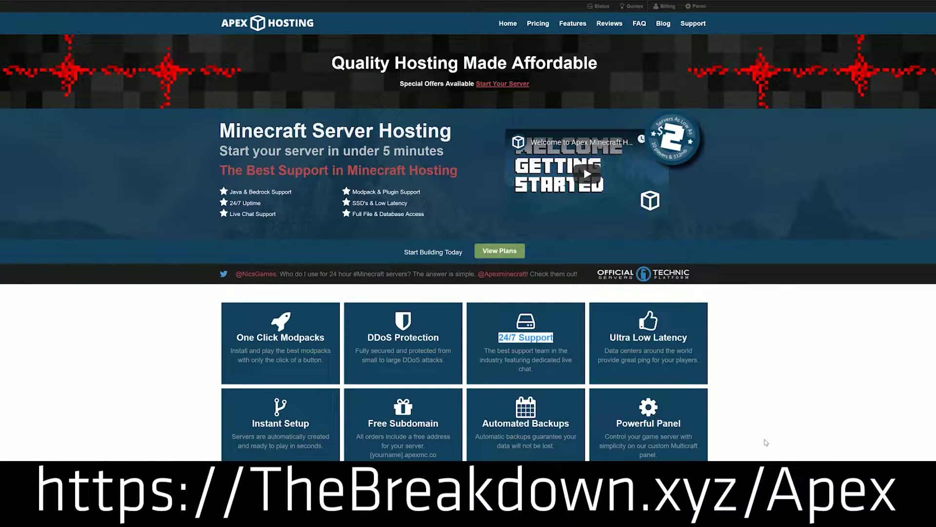
drag(234, 337, 326, 339)
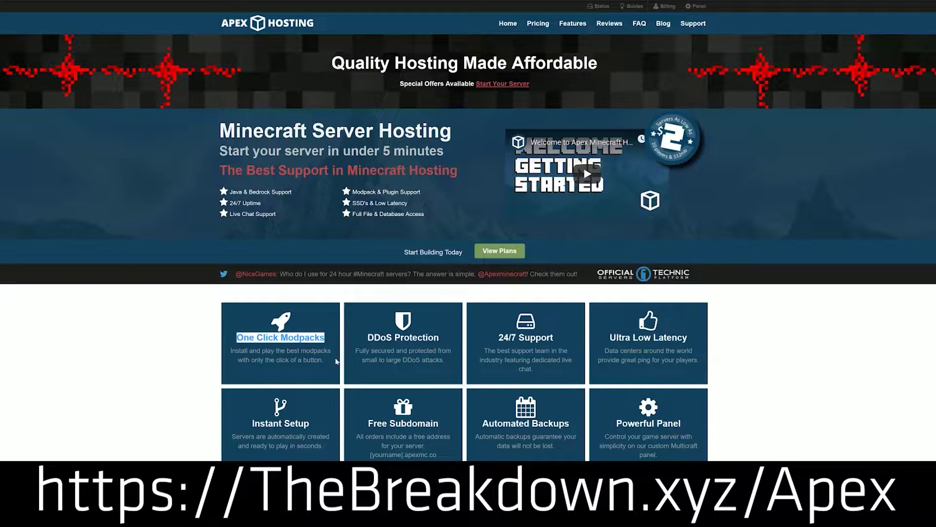
Step: Find Quick Leaf Decay on CurseForge, then download and keep its Minecraft 1.14 jar
scroll(179, 368, down, 10)
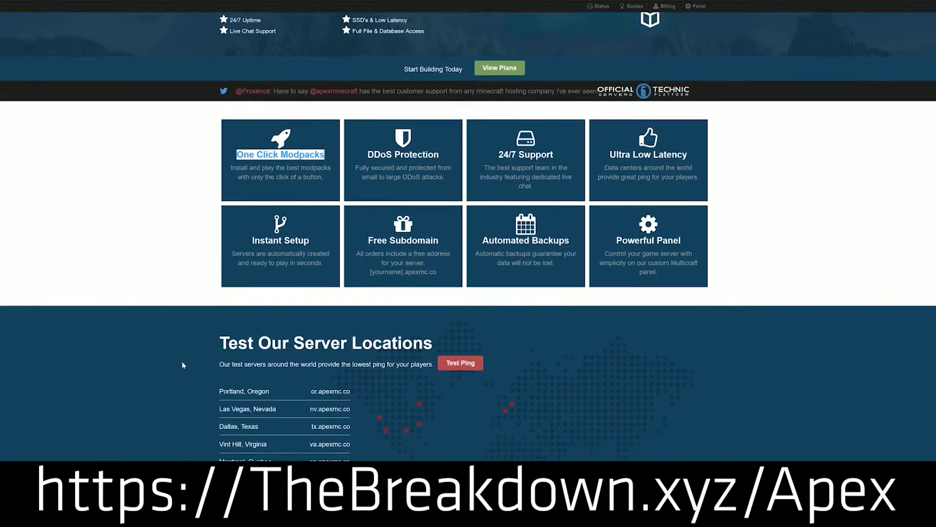
scroll(191, 338, down, 1)
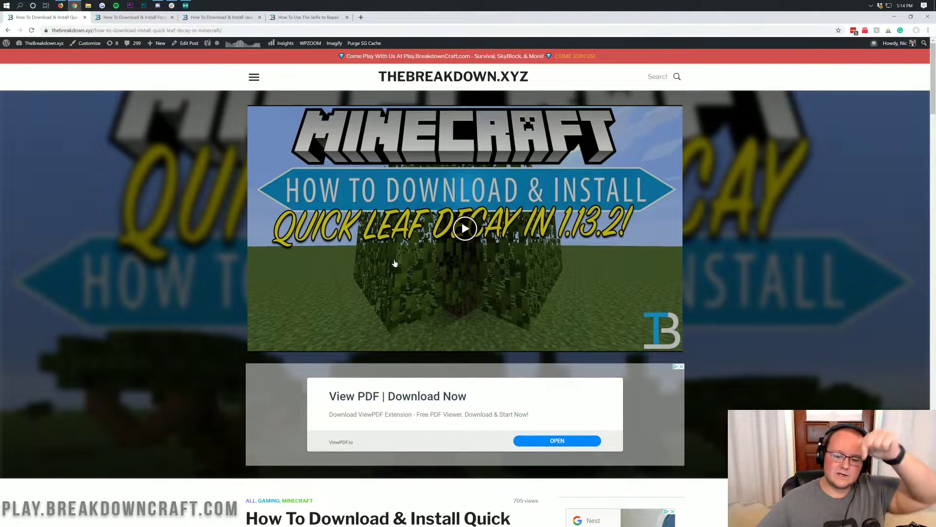
scroll(390, 261, down, 8)
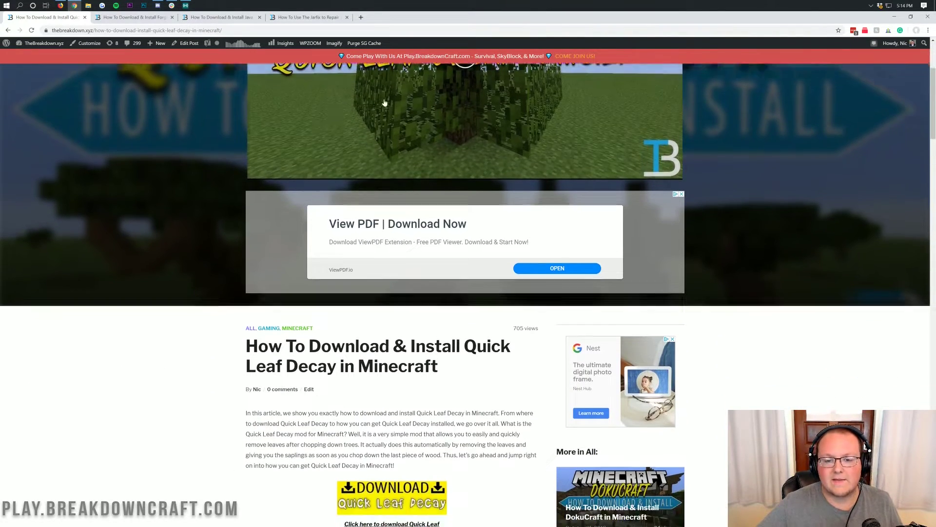
scroll(424, 213, down, 2)
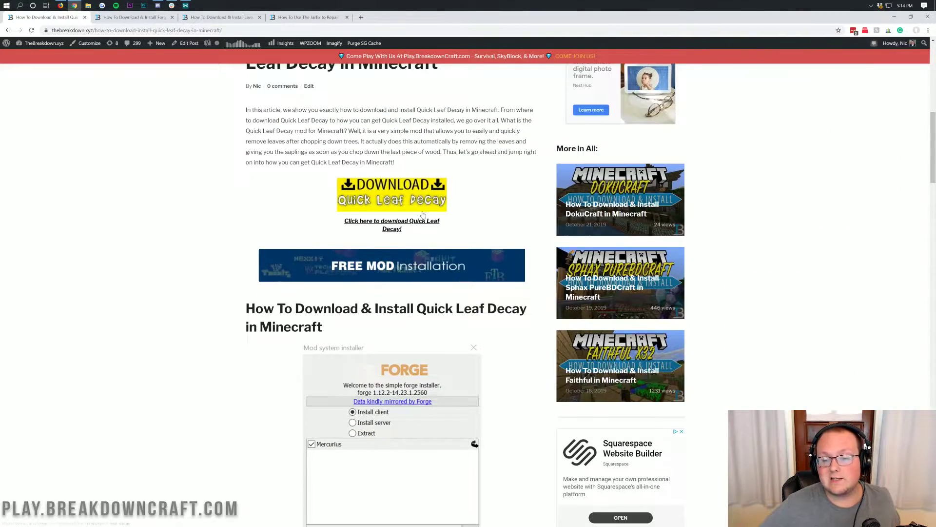
scroll(421, 275, down, 1)
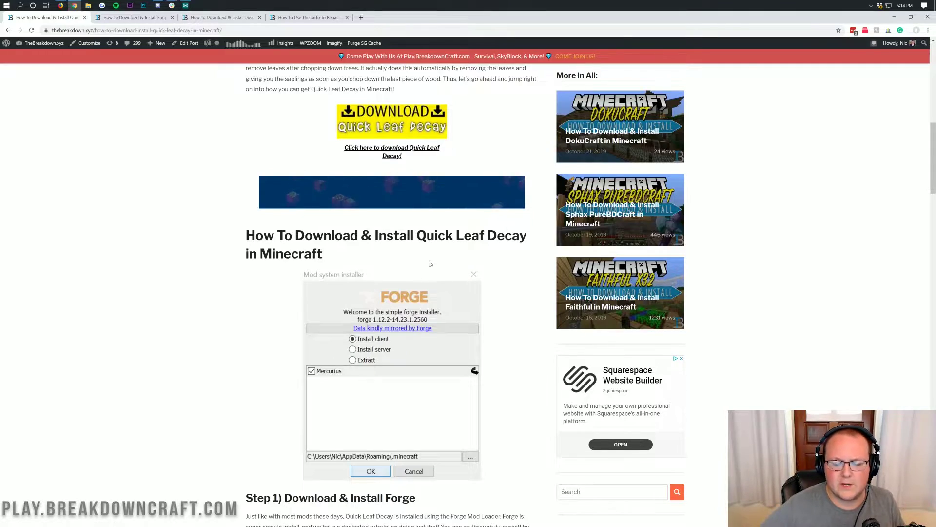
scroll(421, 274, down, 8)
scroll(440, 252, down, 3)
scroll(440, 252, up, 9)
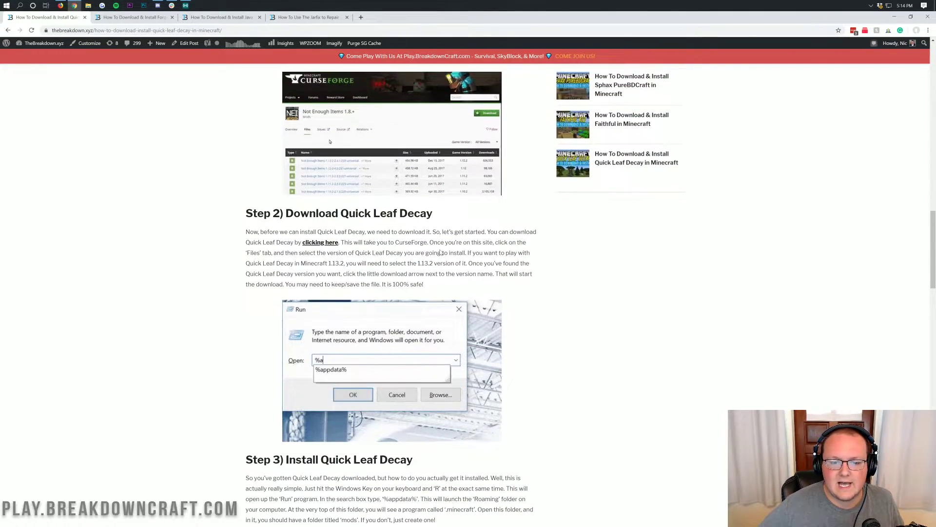
scroll(440, 252, up, 3)
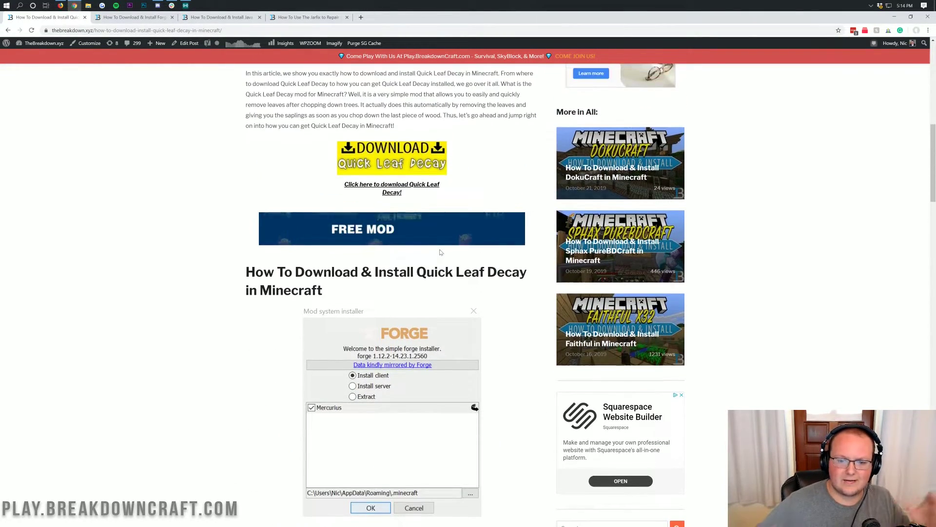
scroll(440, 253, up, 2)
scroll(440, 252, down, 1)
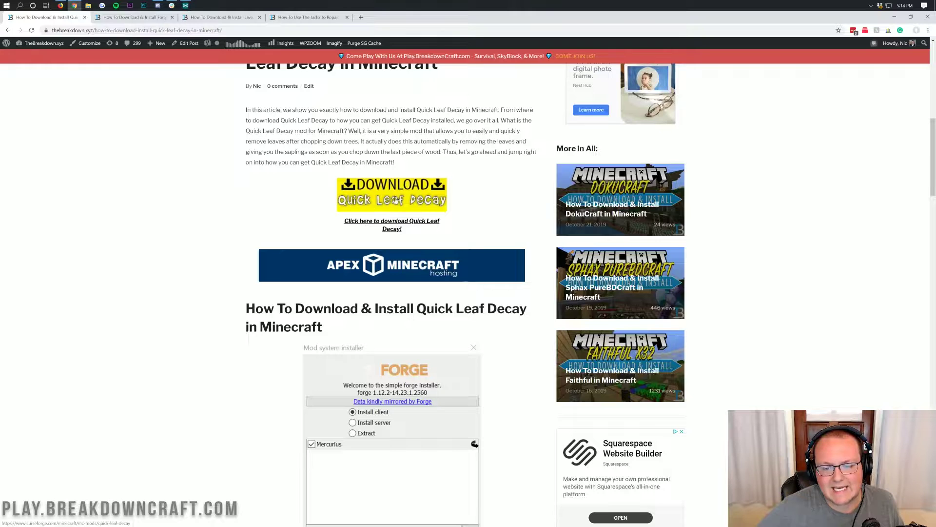
click(350, 200)
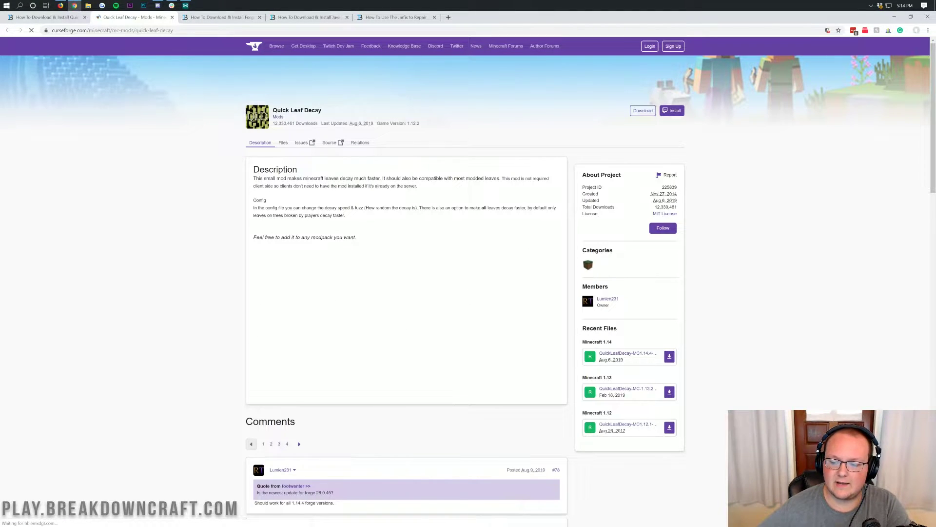
scroll(709, 140, down, 4)
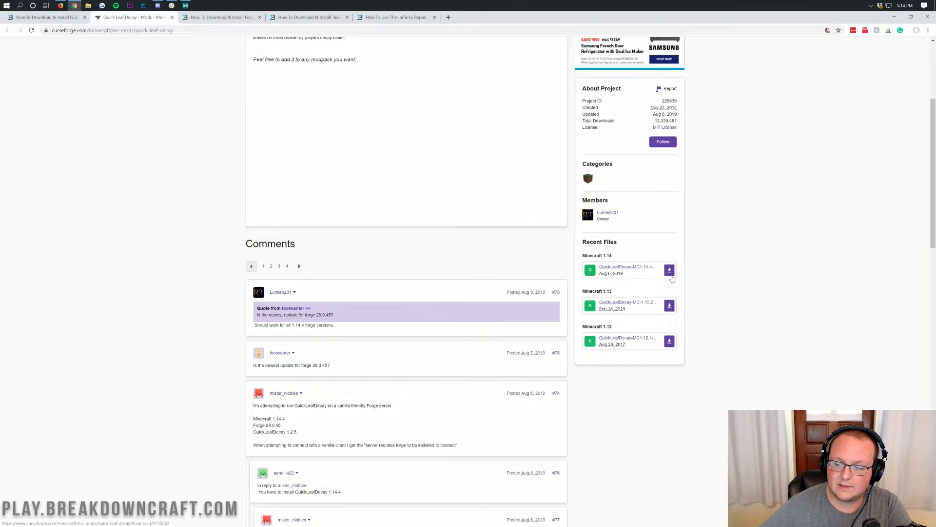
click(670, 271)
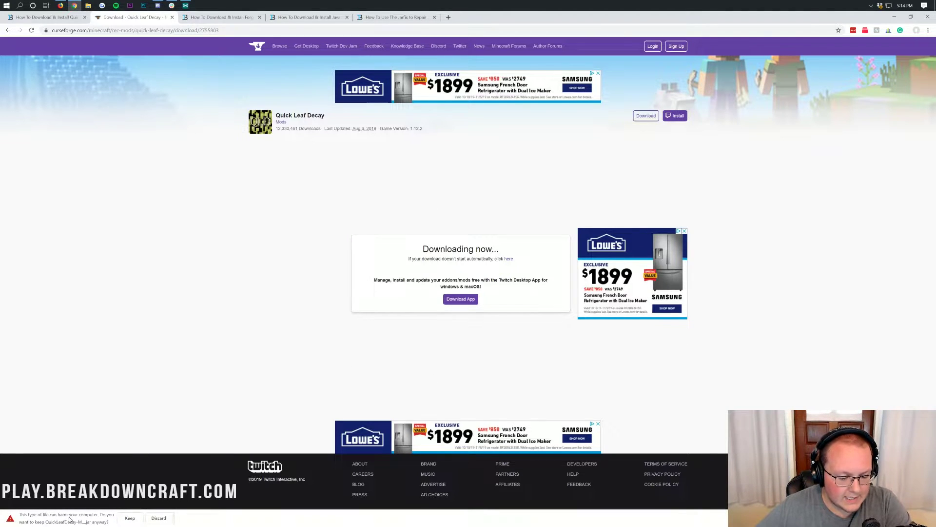
click(129, 518)
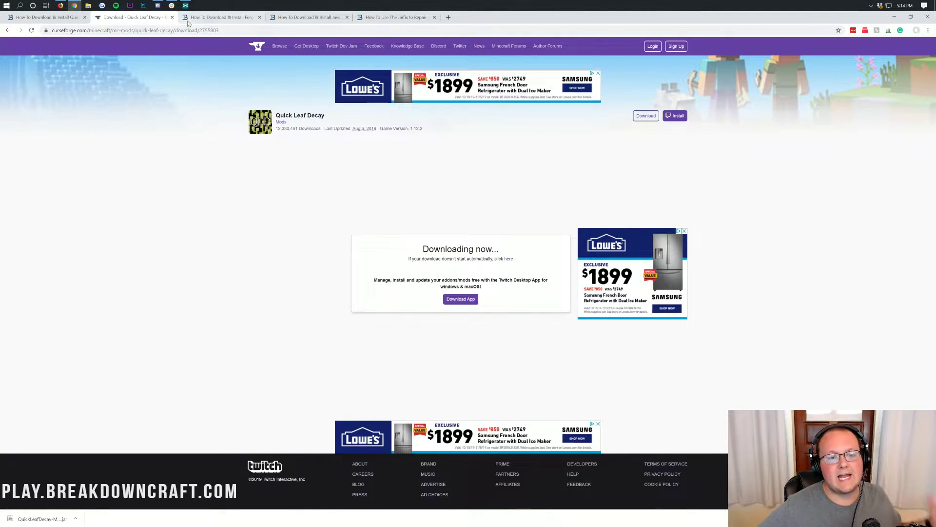
click(215, 17)
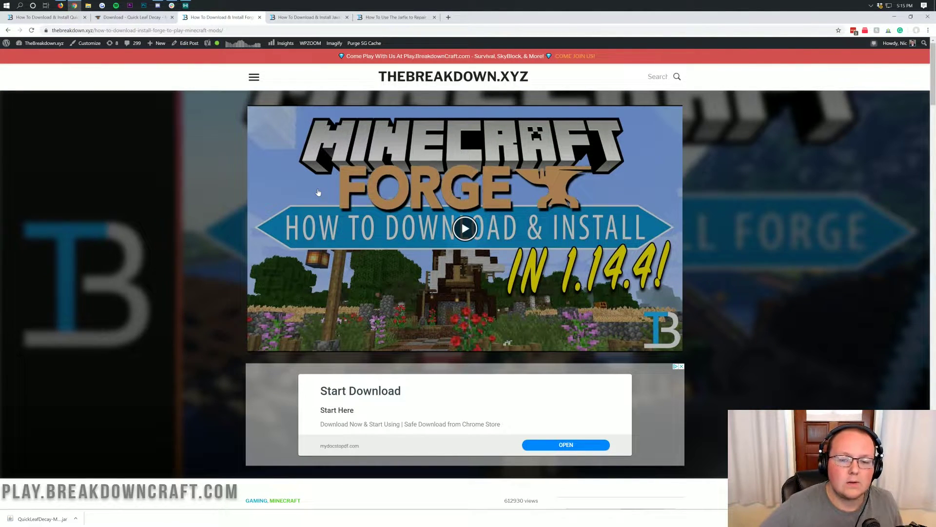
Step: Scroll through TheBreakdown.xyz Forge guide and follow its Download Forge link to the 1.14.4 page
scroll(400, 182, down, 7)
scroll(400, 130, down, 2)
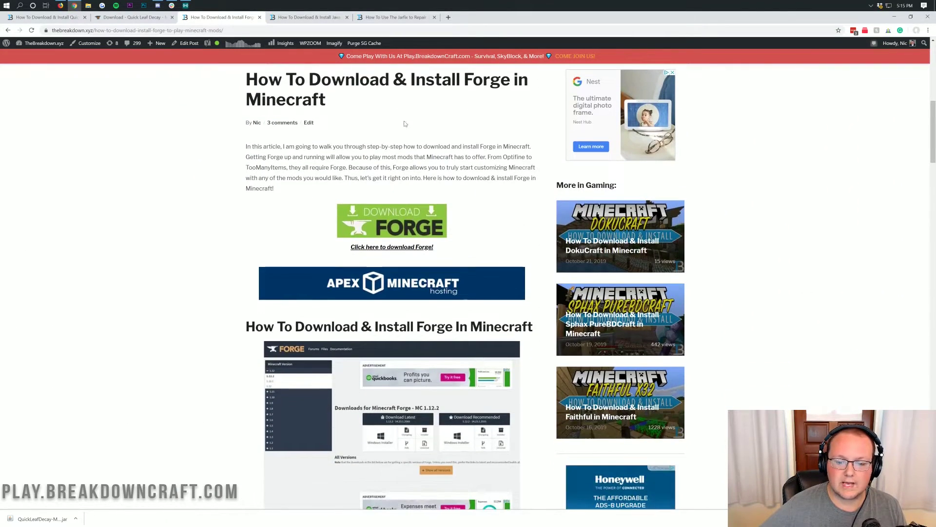
scroll(389, 217, down, 7)
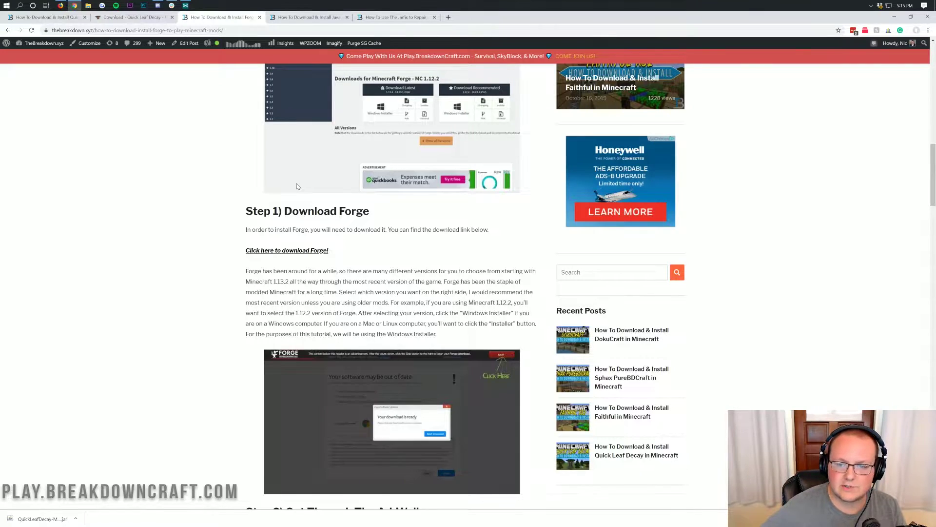
scroll(297, 187, down, 7)
scroll(360, 369, up, 6)
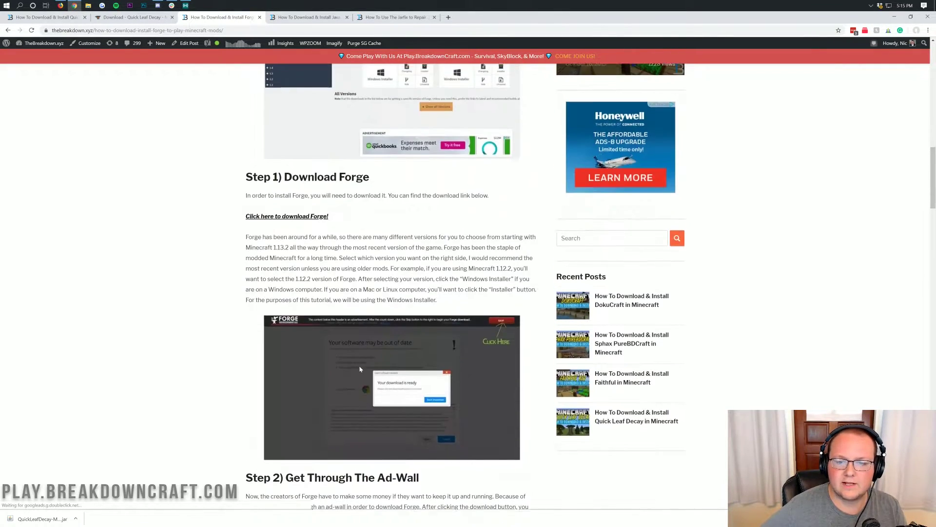
scroll(360, 369, up, 10)
click(403, 256)
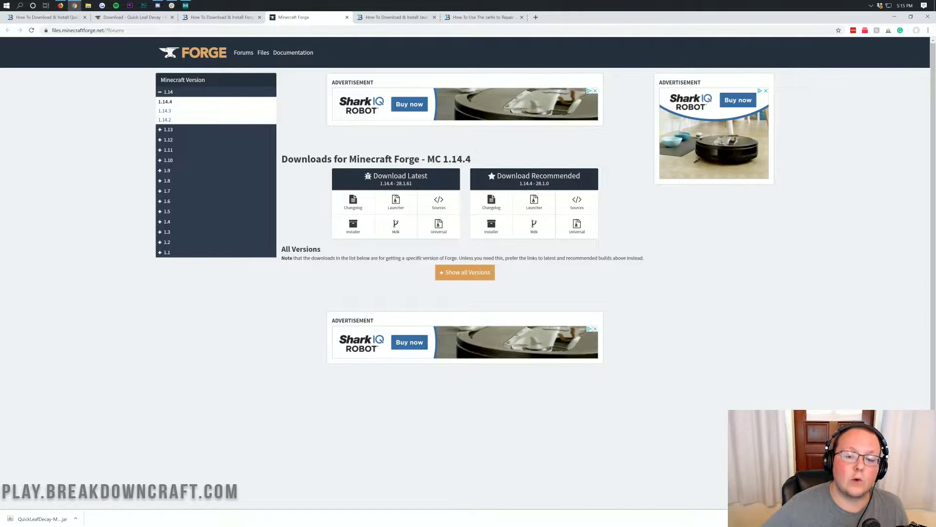
Step: Download and keep the recommended Forge 1.14.4-28.1.0 installer, then minimize the browser
drag(471, 159, 428, 159)
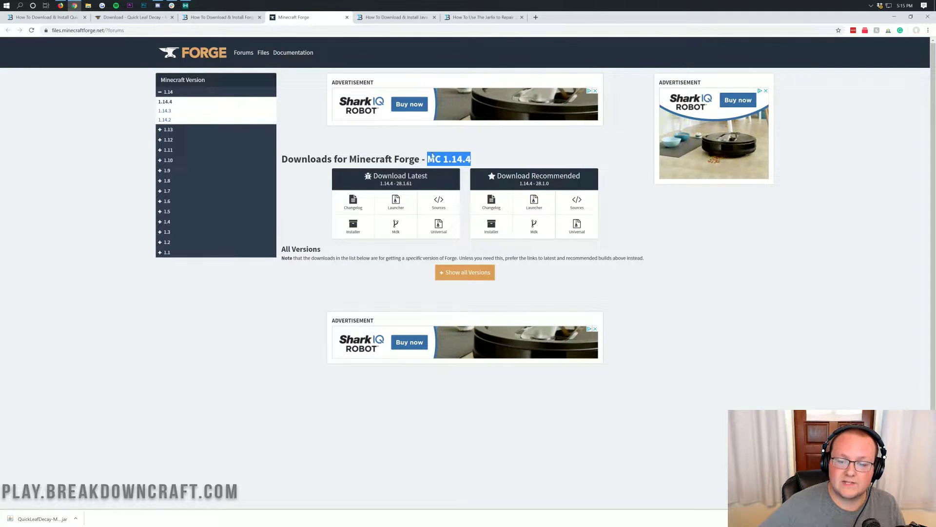
click(168, 92)
click(169, 92)
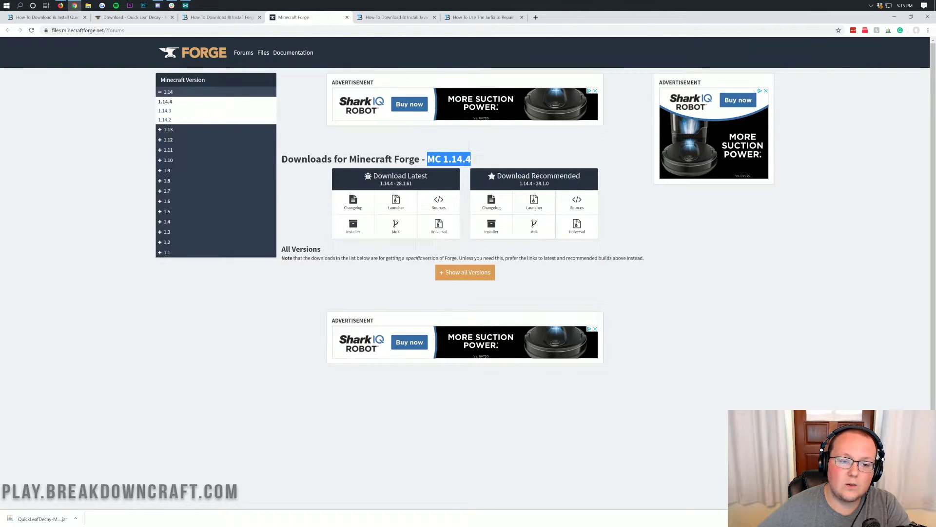
click(210, 92)
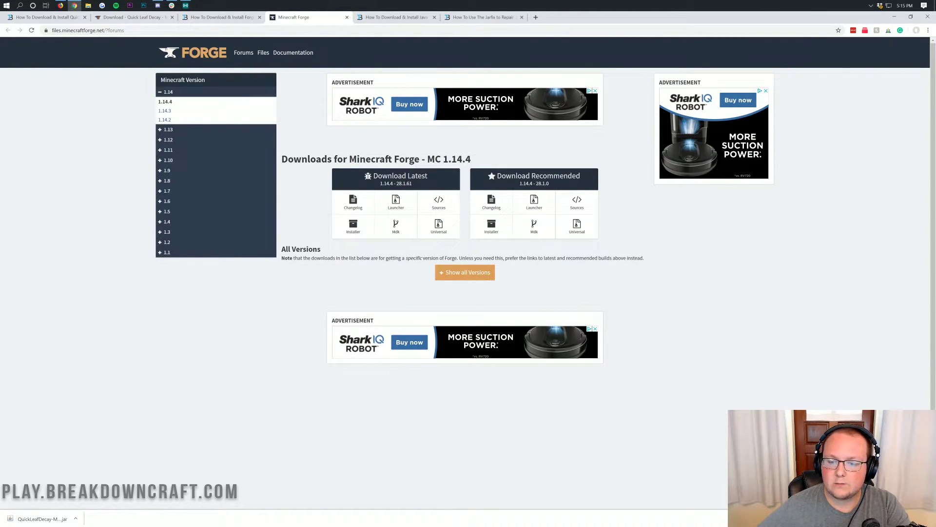
mouse_move(471, 159)
mouse_down()
mouse_move(427, 159)
mouse_move(471, 159)
mouse_up()
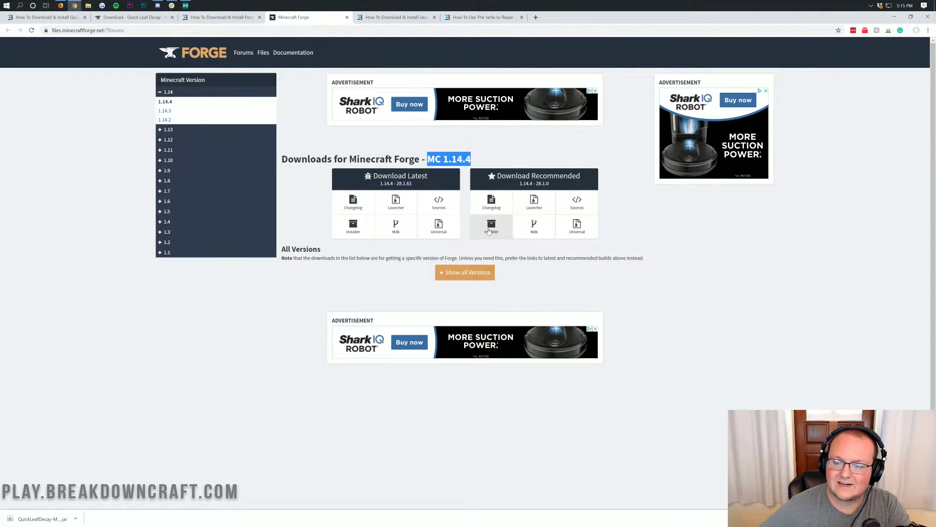
click(495, 223)
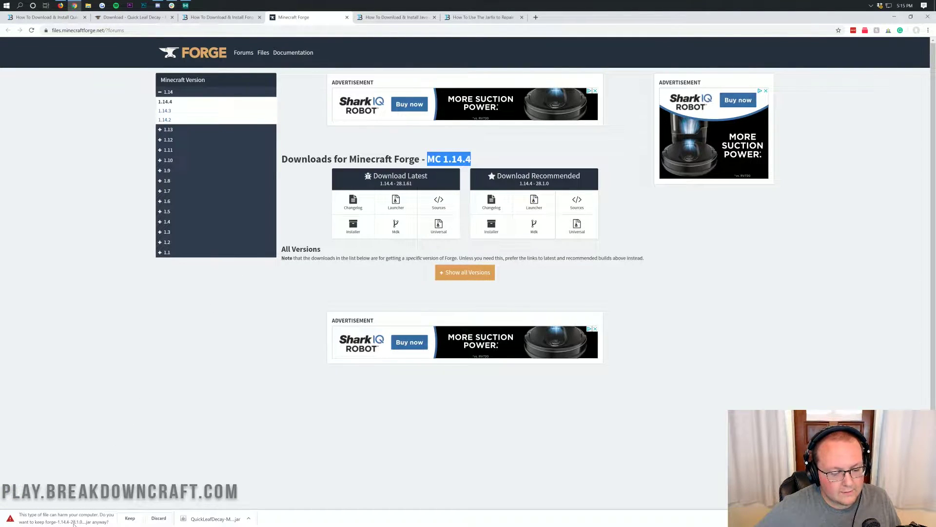
click(130, 519)
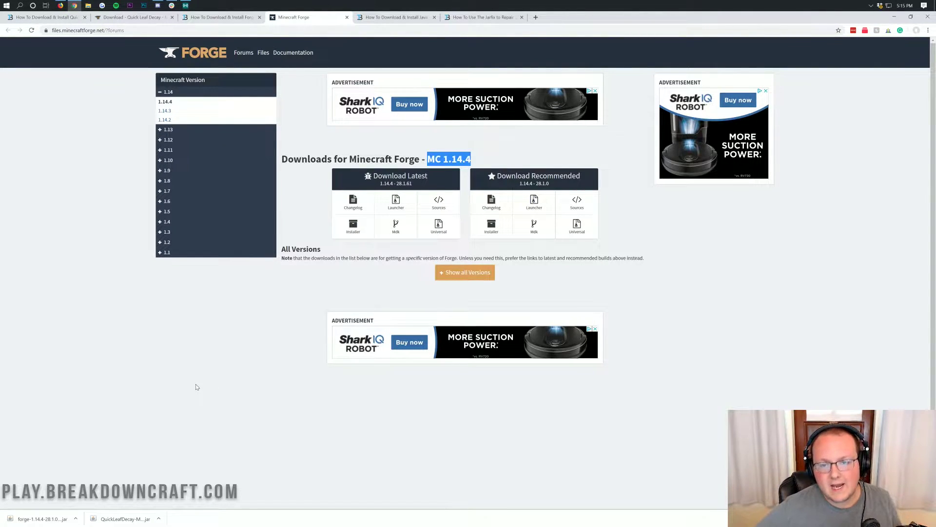
click(896, 18)
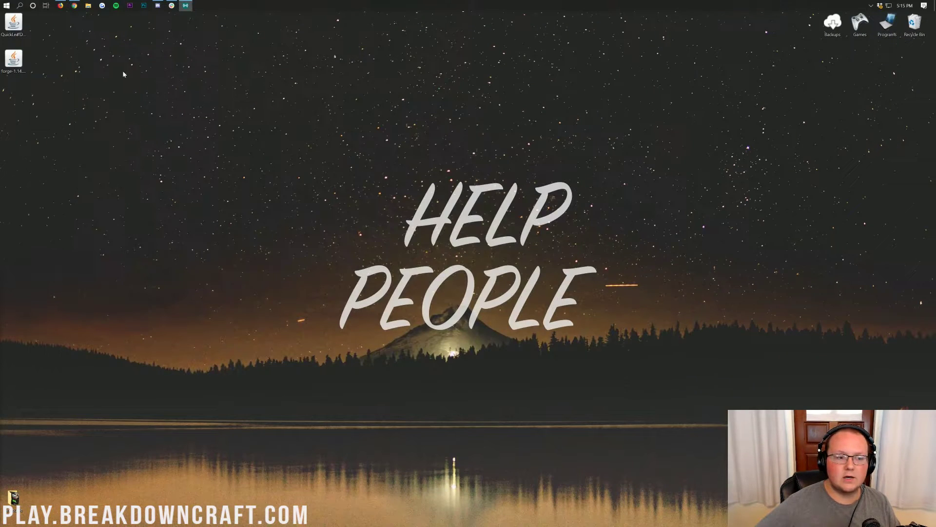
Step: Place the Quick Leaf Decay jar and Forge installer jar side by side on the desktop
drag(14, 22, 322, 61)
drag(13, 60, 397, 61)
click(405, 122)
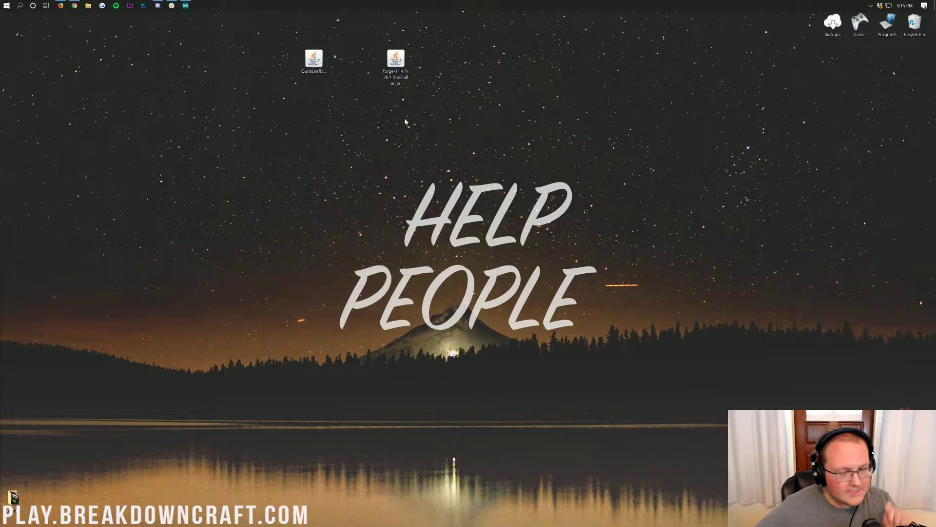
Step: Check that Java can open the Forge installer jar, then return to the browser
right_click(397, 64)
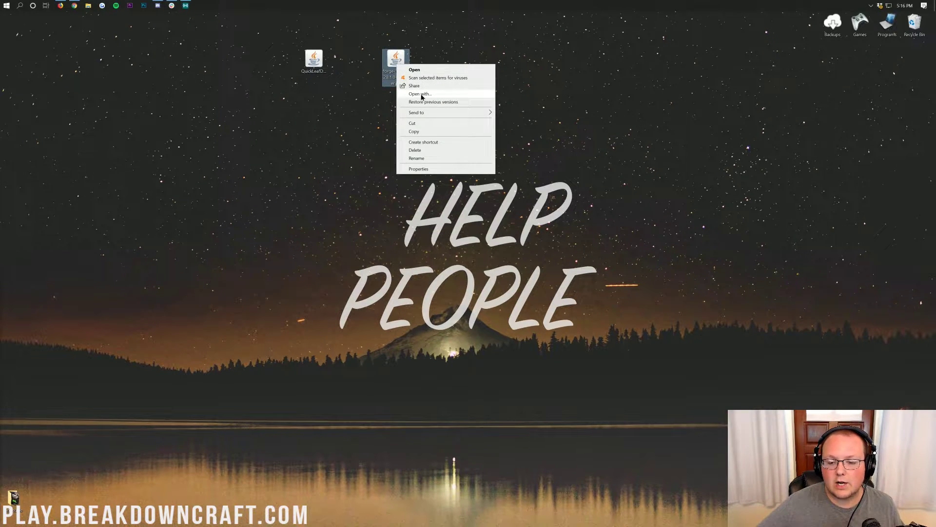
click(421, 94)
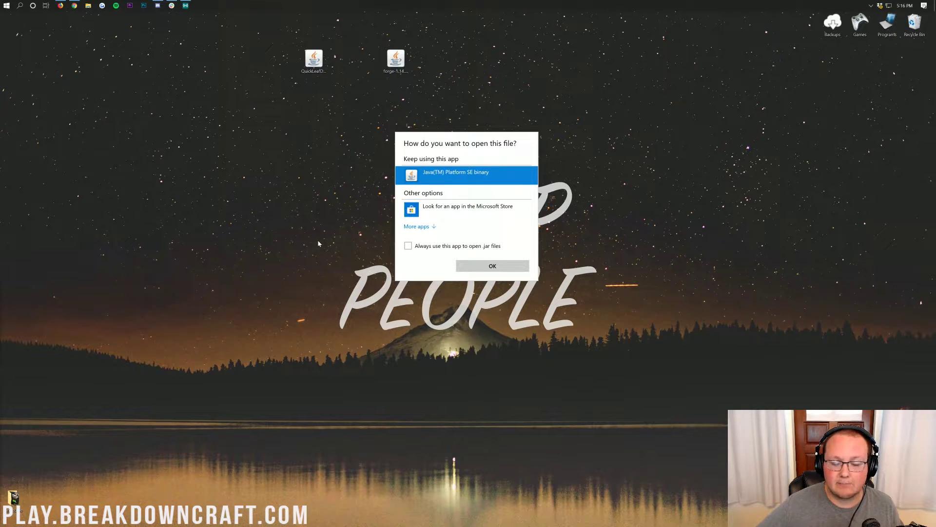
key(Return)
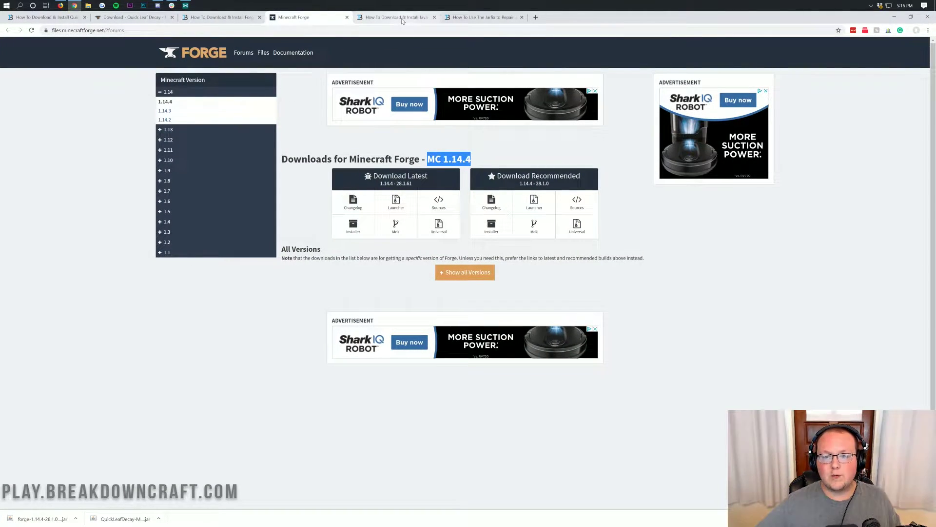
click(396, 17)
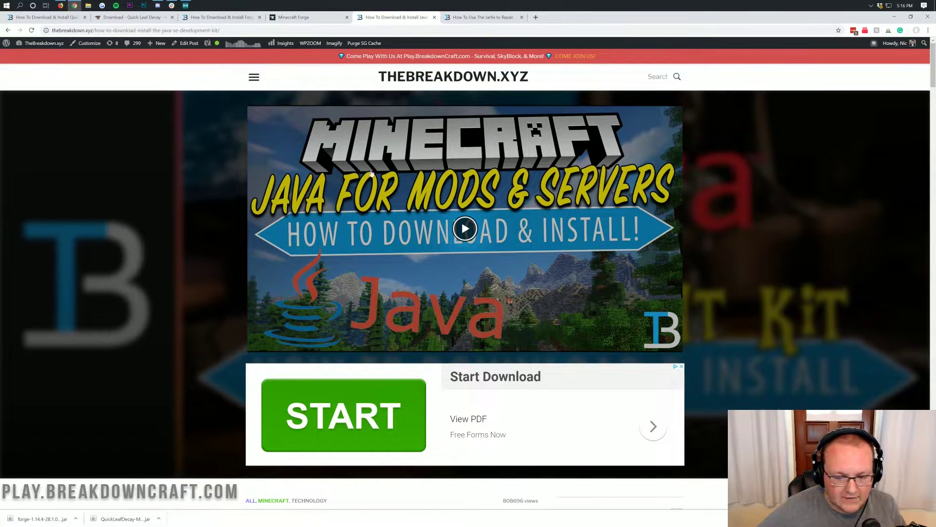
Step: Skim the Java install guide and the Jarfix repair guide, then minimize the browser
scroll(377, 215, down, 7)
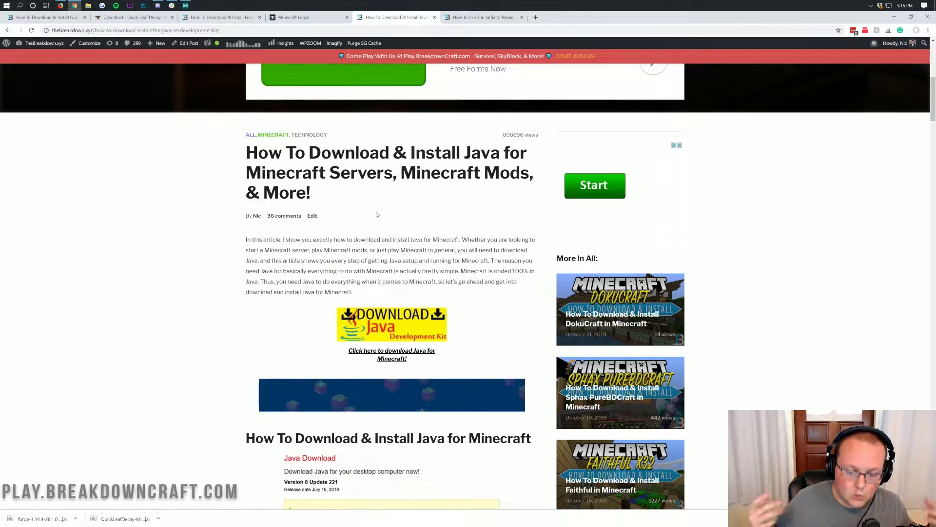
scroll(377, 215, down, 18)
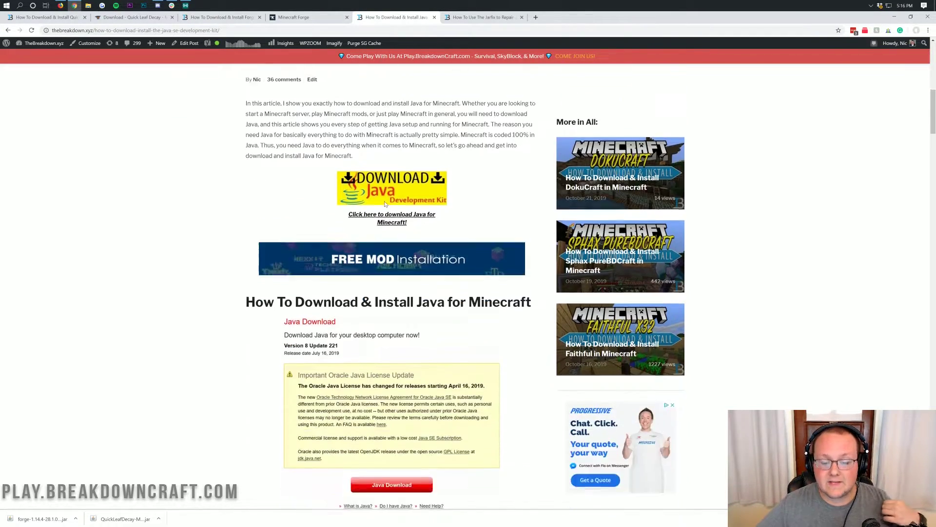
scroll(385, 218, up, 18)
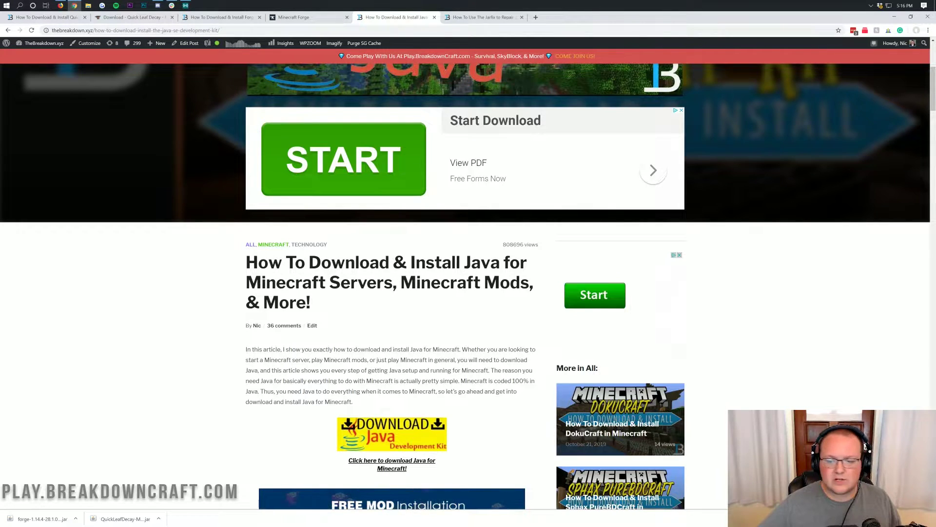
click(497, 18)
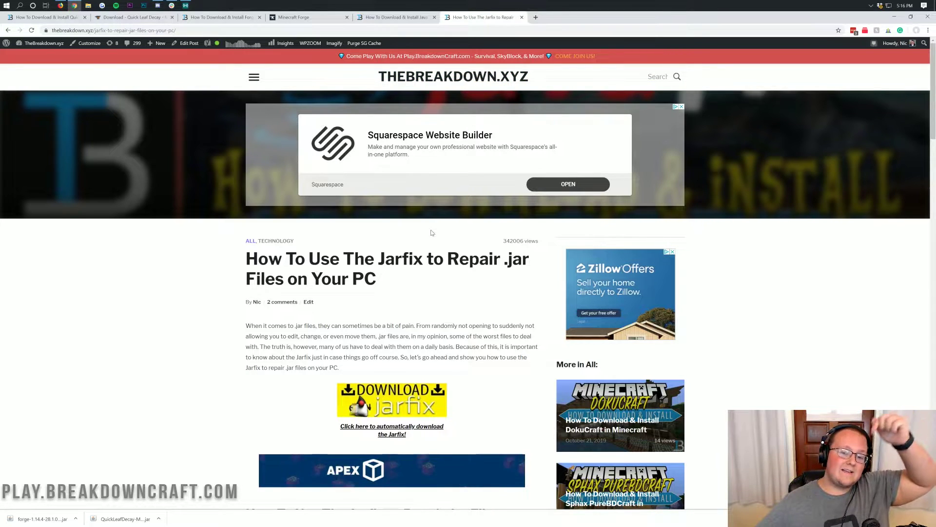
scroll(431, 233, down, 5)
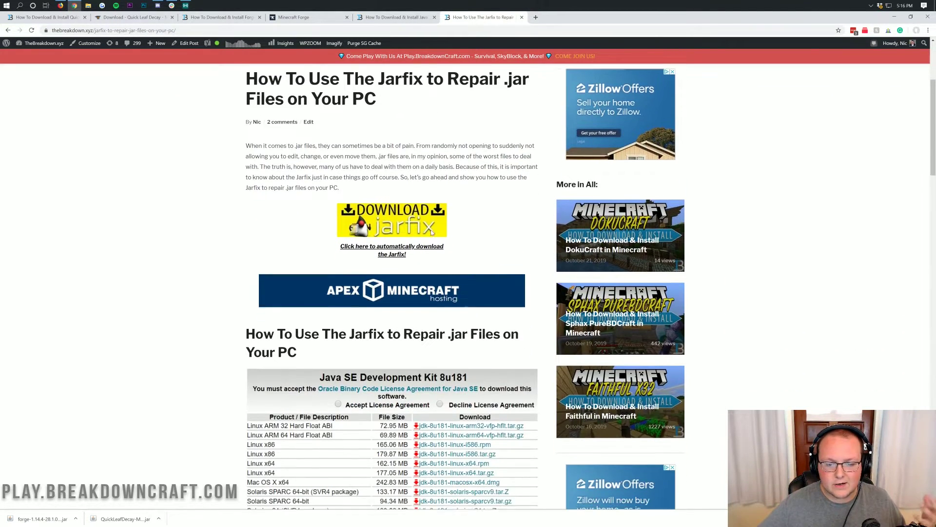
scroll(432, 233, up, 5)
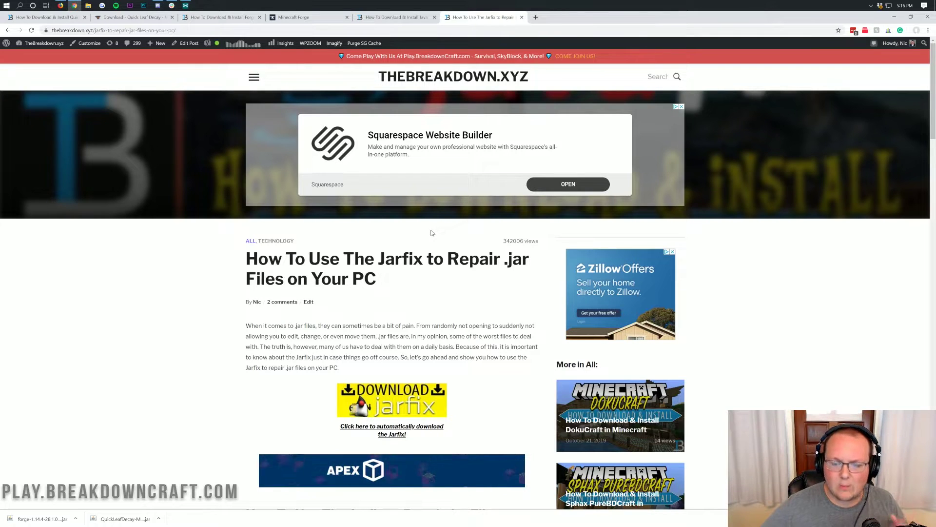
click(894, 20)
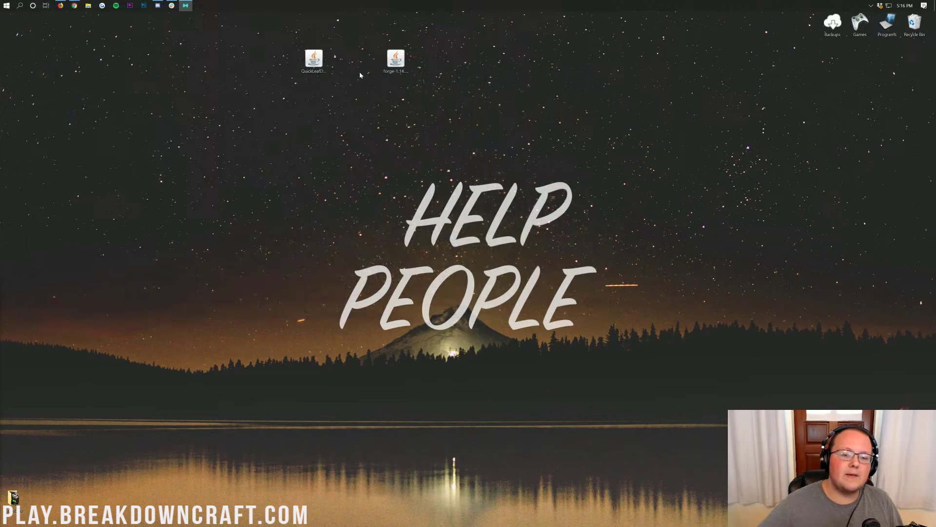
Step: Run the Forge installer with Java and install the 1.14.4-forge-28.1.0 client profile
right_click(395, 65)
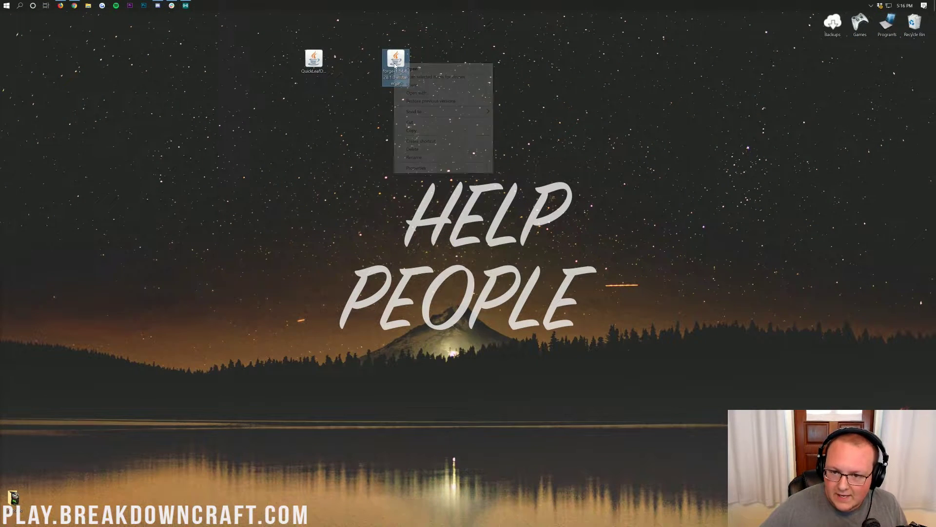
click(419, 94)
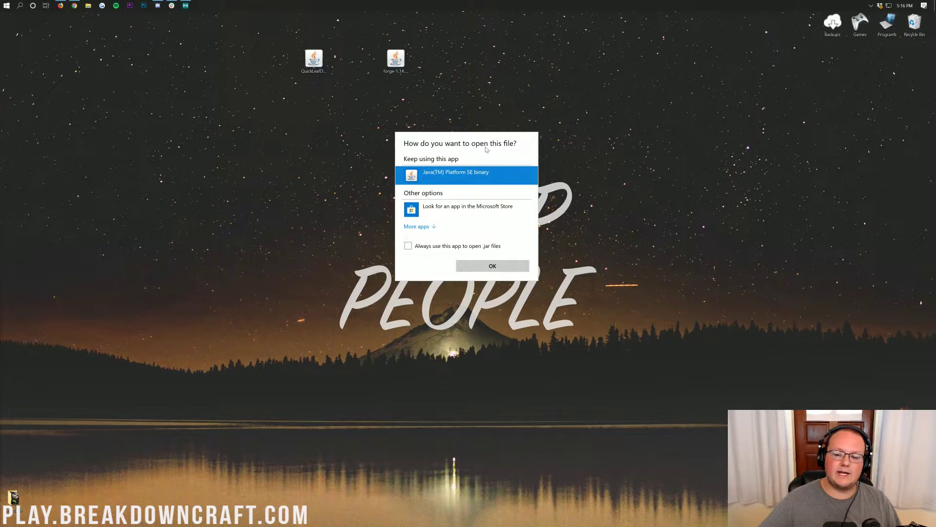
click(489, 268)
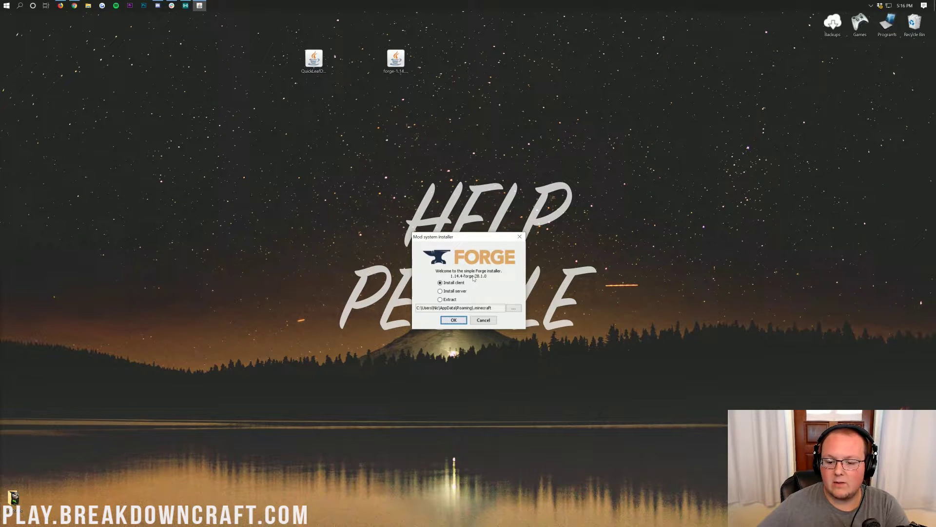
click(453, 320)
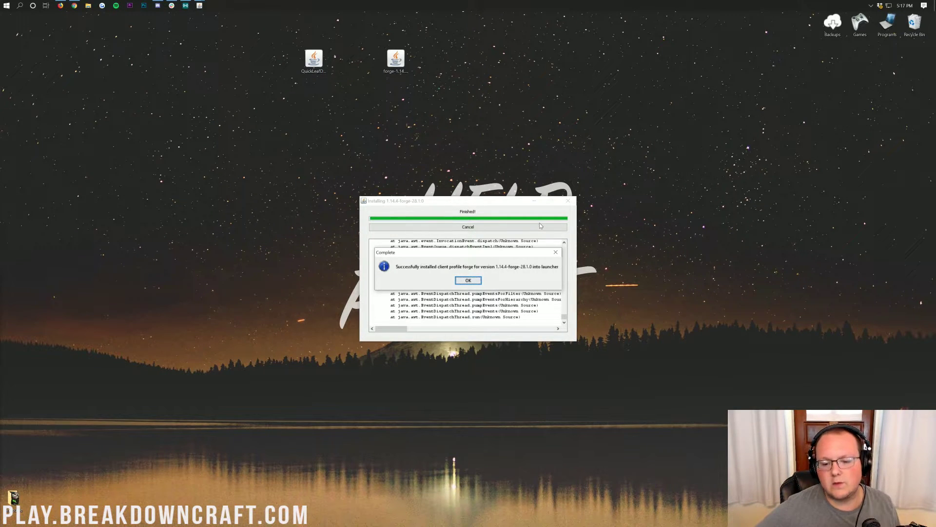
click(467, 280)
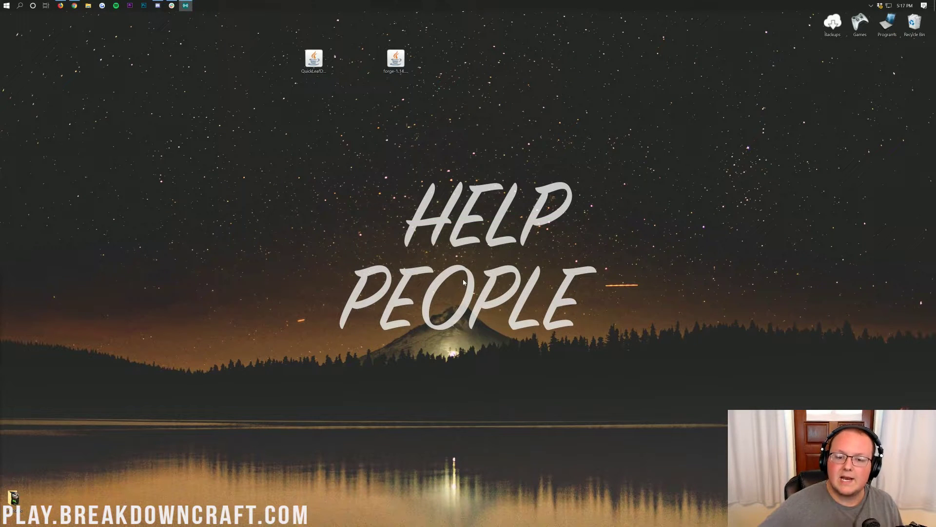
click(313, 59)
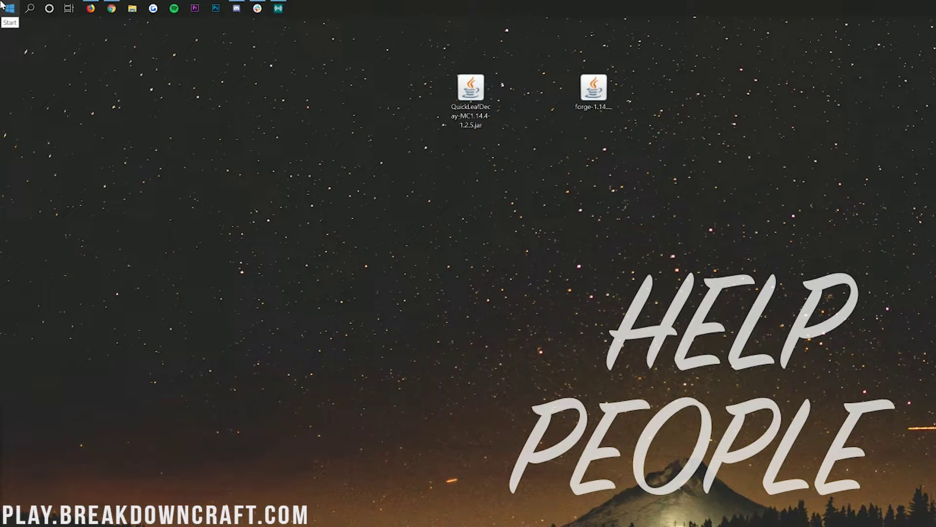
Step: Open the Run dialog from Start and enter %appdata% to reach AppData Roaming
click(2, 5)
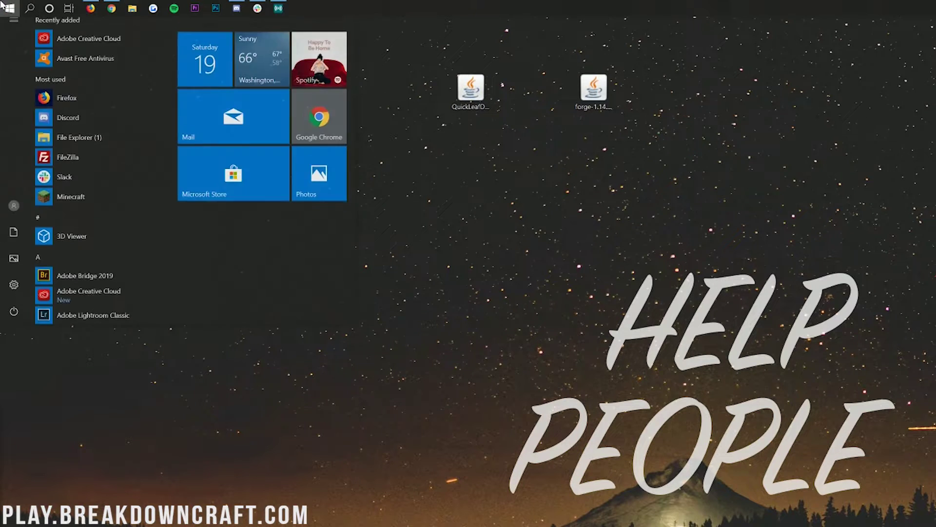
text(run)
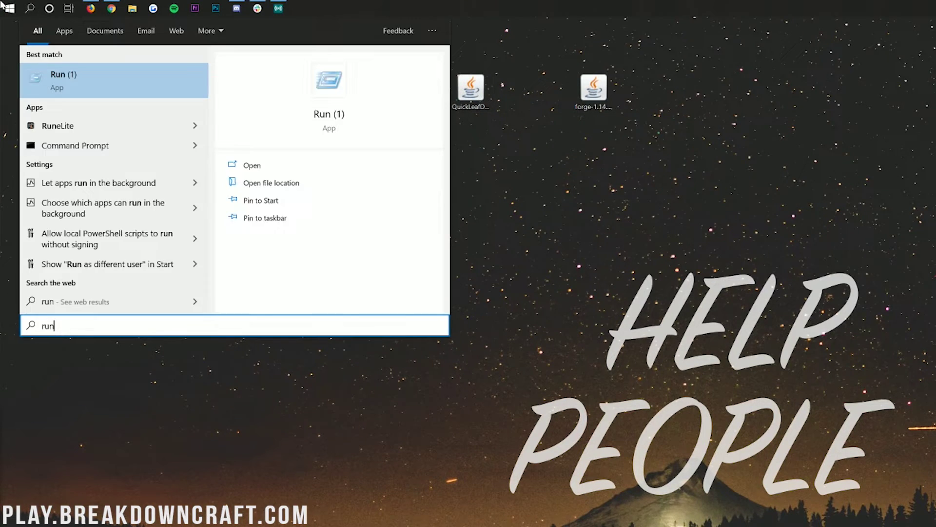
click(71, 87)
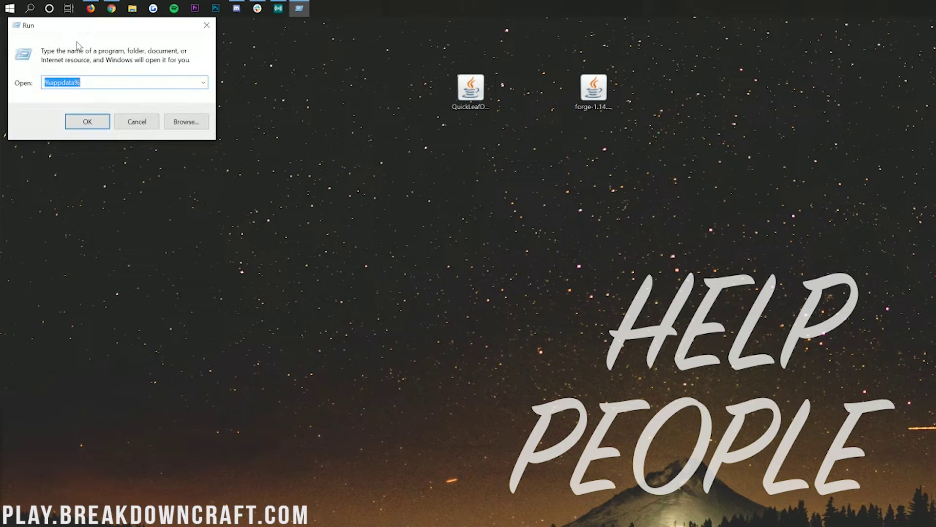
drag(83, 42, 86, 51)
key(BackSpace)
text(%appd)
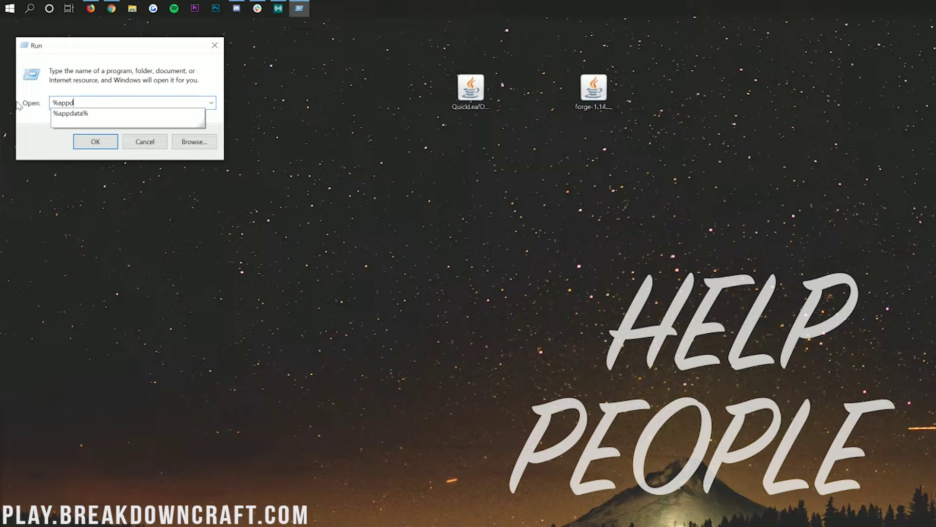
text(ata%)
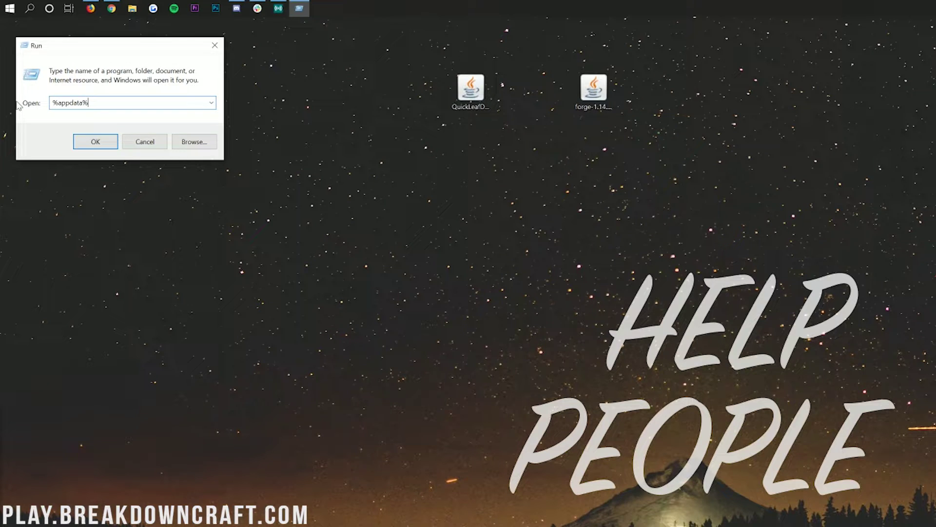
key(Return)
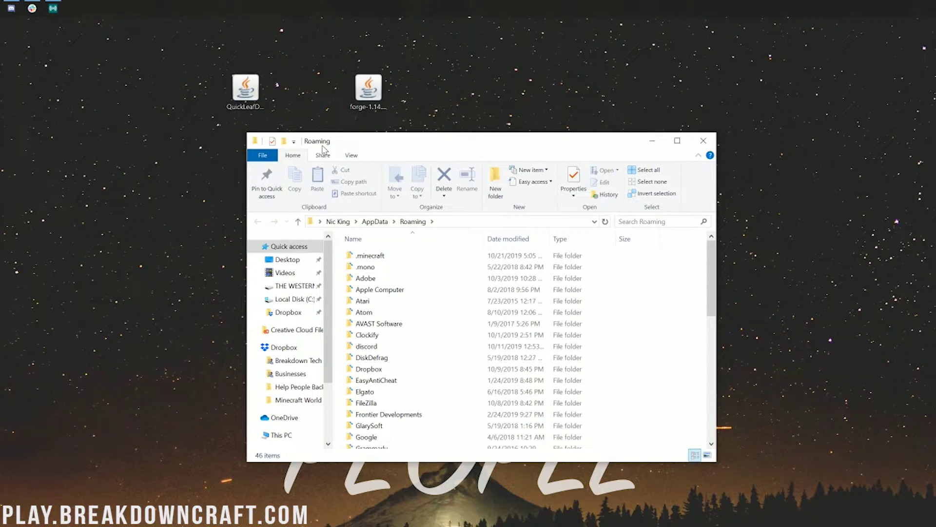
Step: In .minecraft, delete the astralsorcery_persistent, mods and psi_persistent folders
double_click(387, 255)
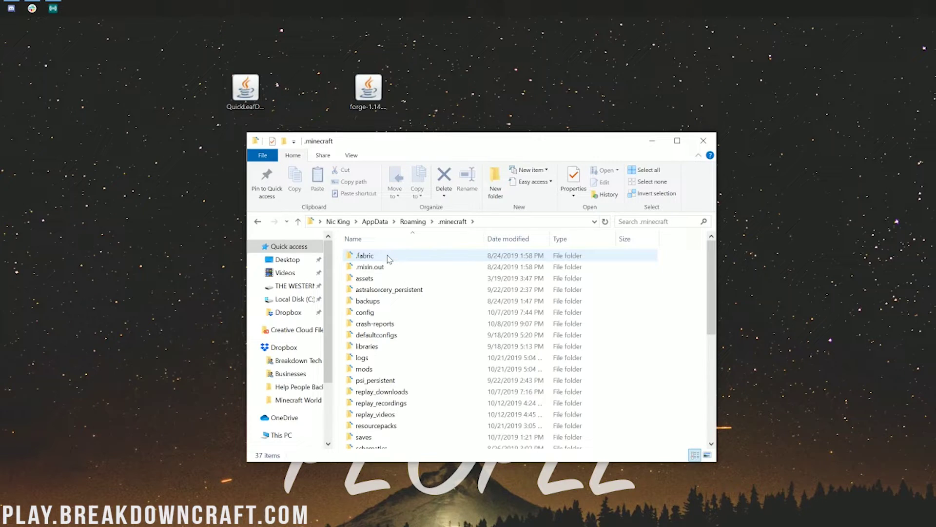
click(385, 290)
ctrl+click(364, 369)
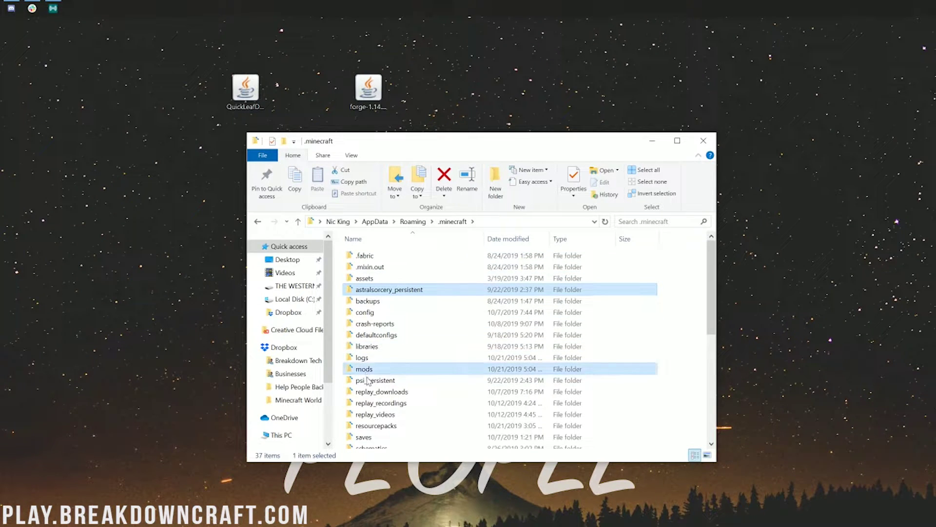
ctrl+click(371, 380)
right_click(368, 380)
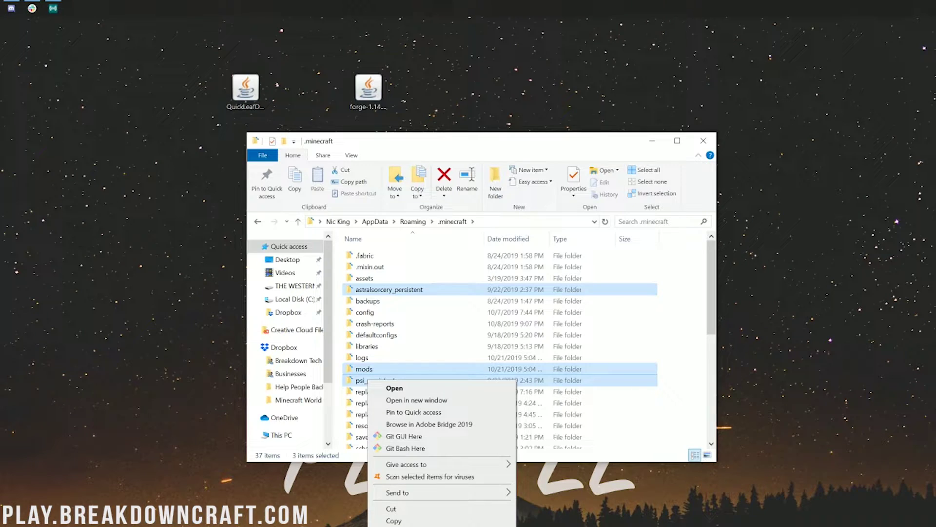
key(Delete)
key(Return)
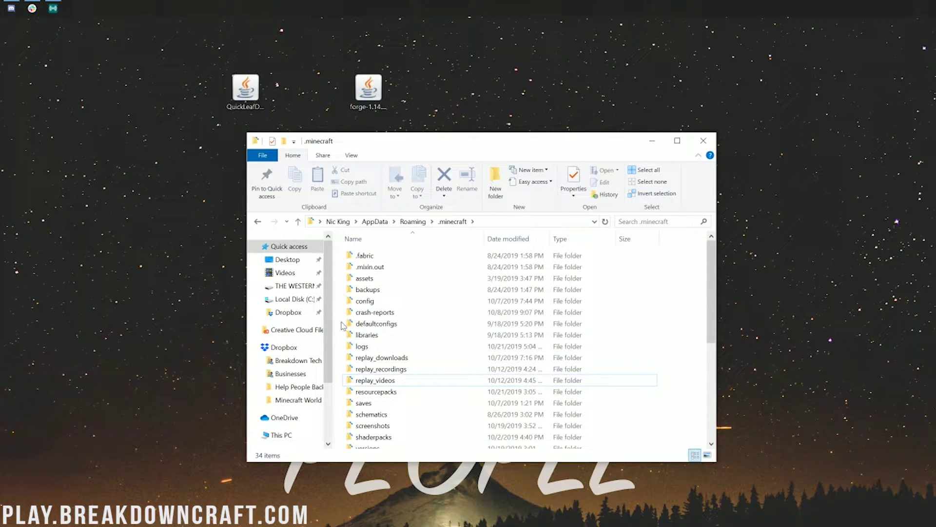
Step: Create a new mods folder in .minecraft and move QuickLeafDecay-MC1.14.4-1.2.5.jar into it
right_click(340, 259)
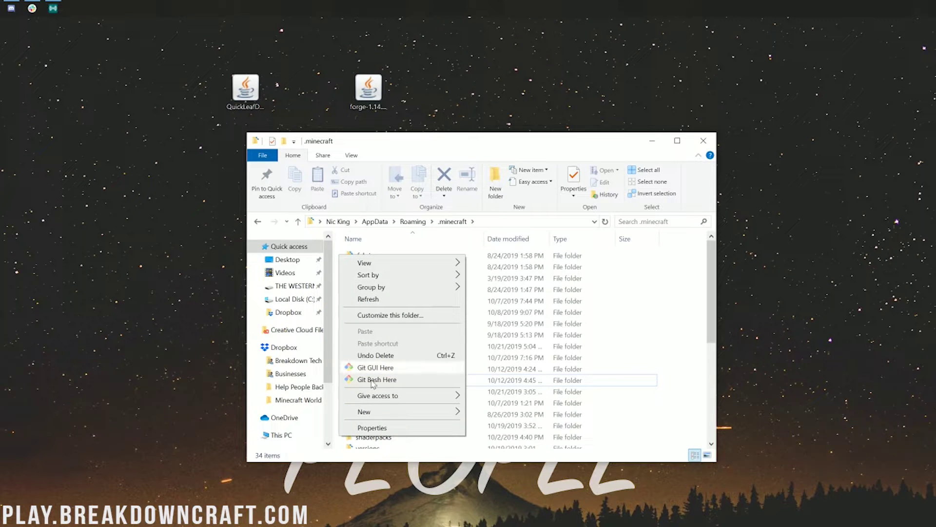
mouse_move(415, 411)
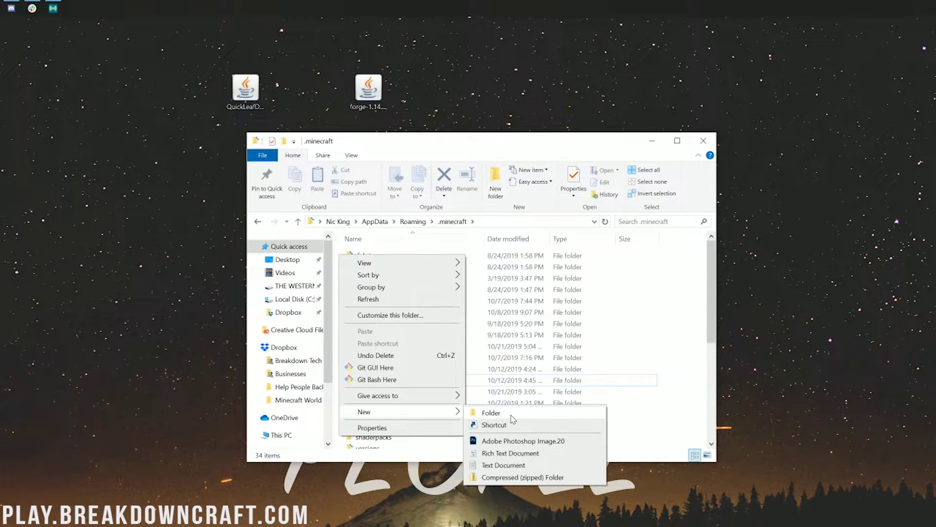
click(492, 413)
text(mods)
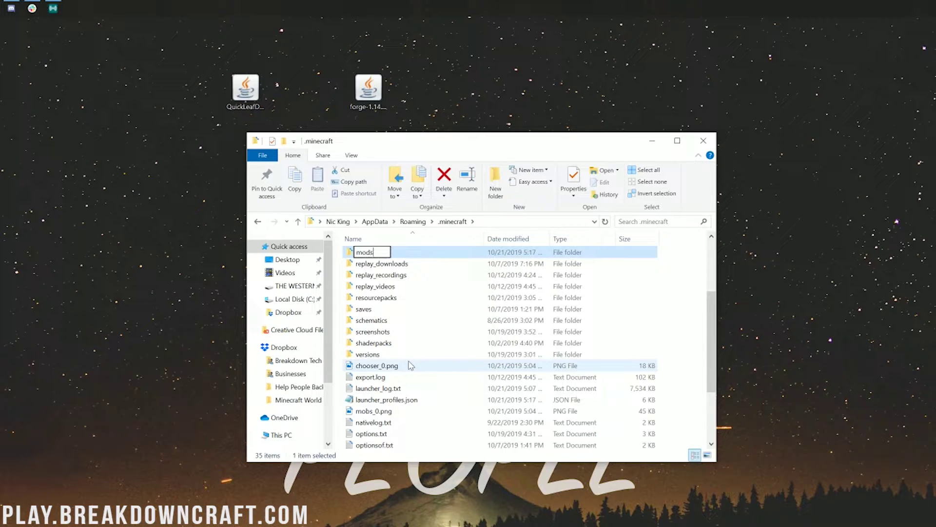
drag(389, 252, 312, 258)
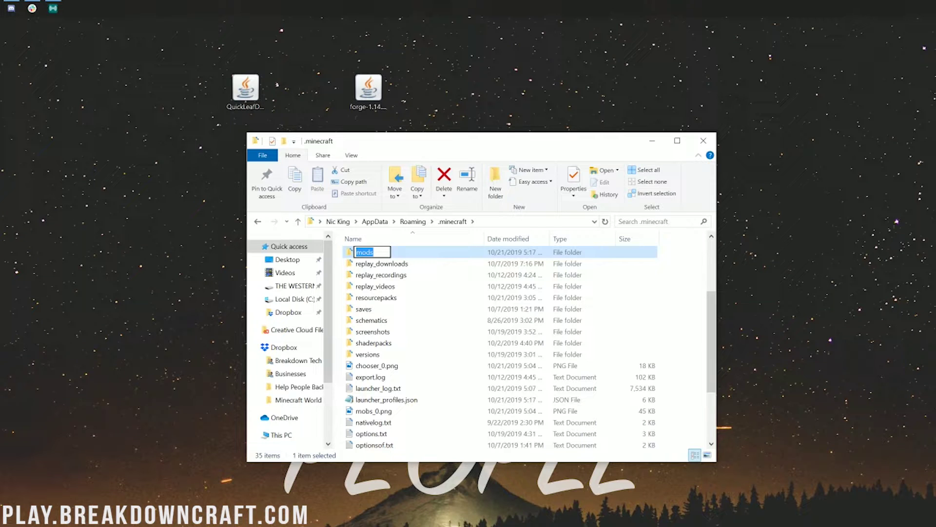
click(410, 254)
double_click(411, 254)
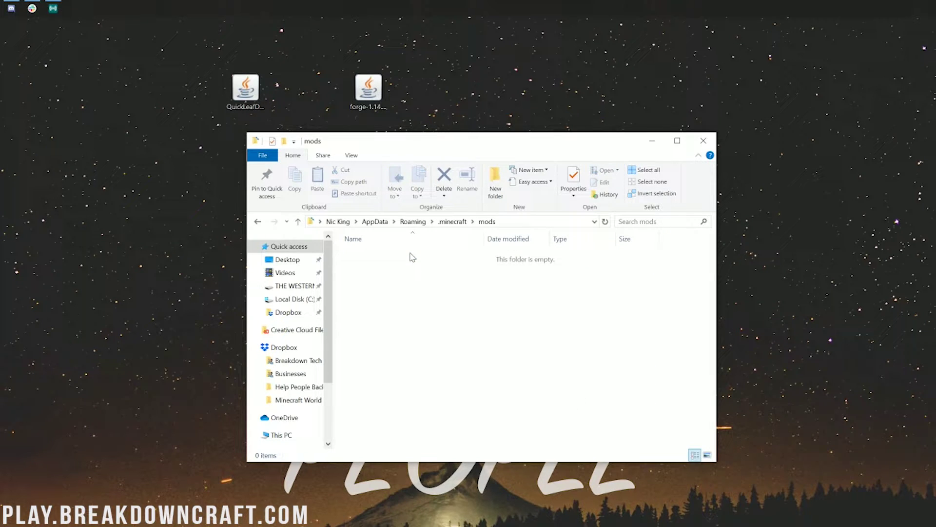
drag(245, 89, 547, 273)
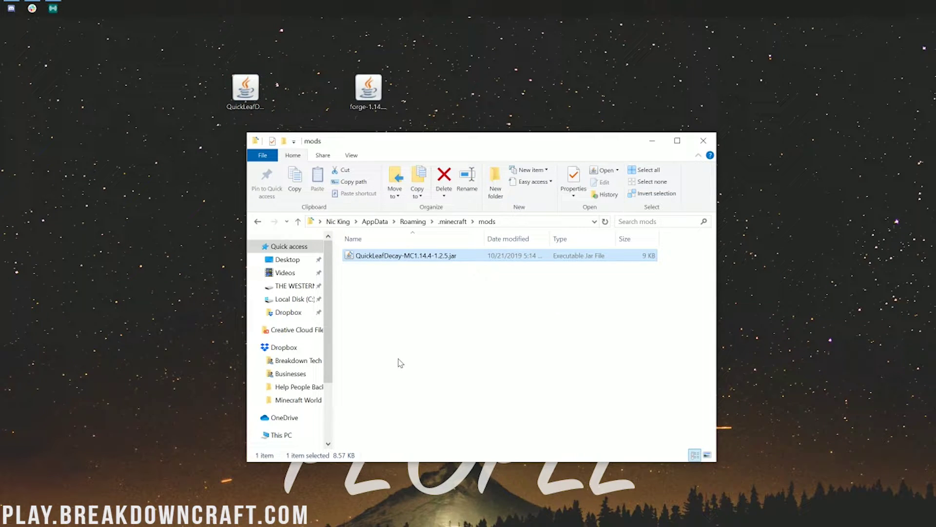
Step: Start the Minecraft Launcher from the Start menu
click(2, 5)
click(2, 5)
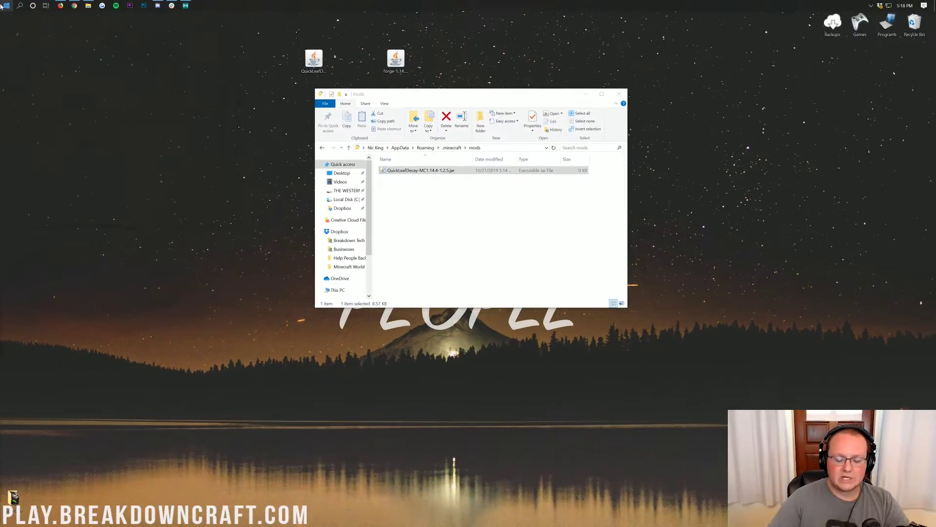
click(3, 6)
click(2, 5)
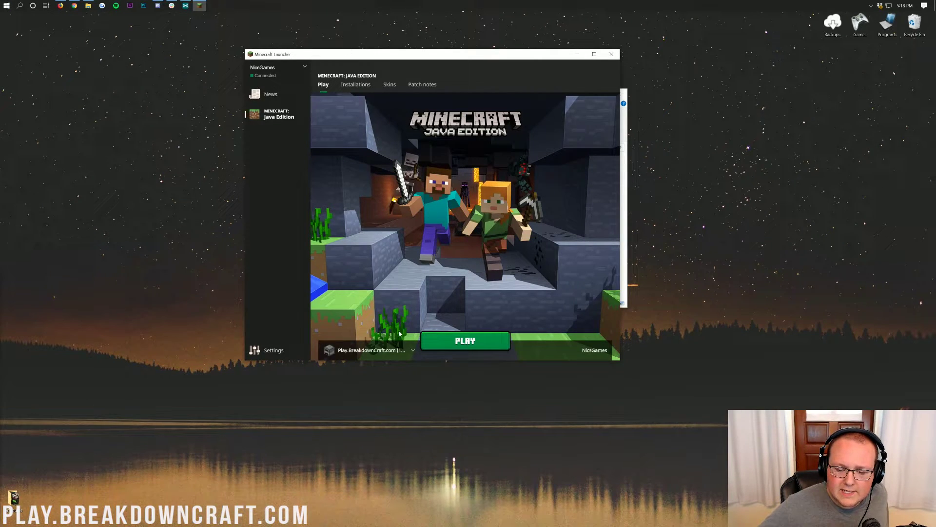
Step: Select the forge installation, delete Play.BreakdownCraft.com from Installations, and begin a new installation
click(410, 347)
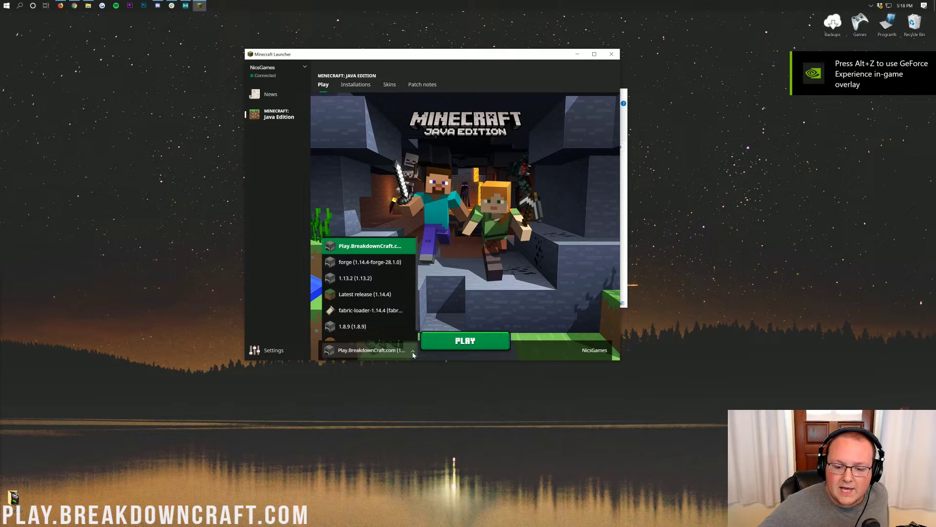
click(385, 263)
click(357, 86)
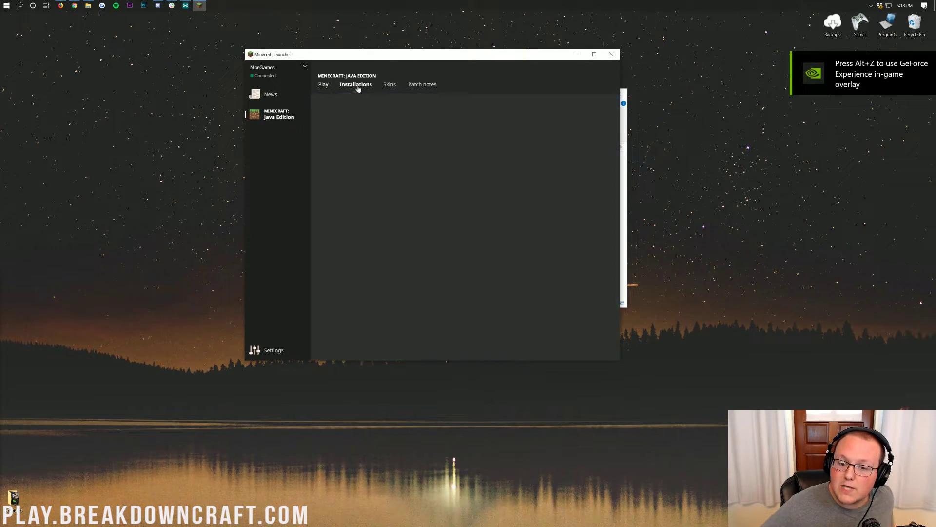
click(607, 149)
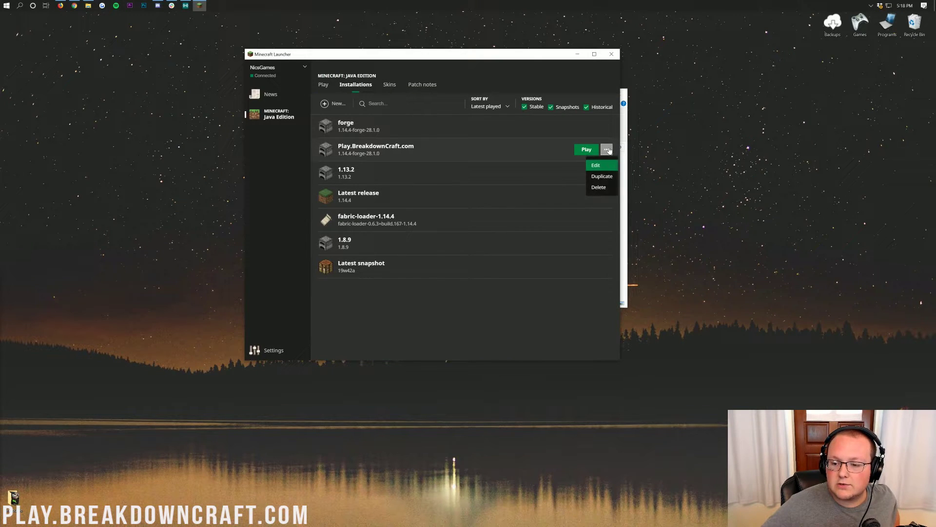
click(599, 188)
click(450, 220)
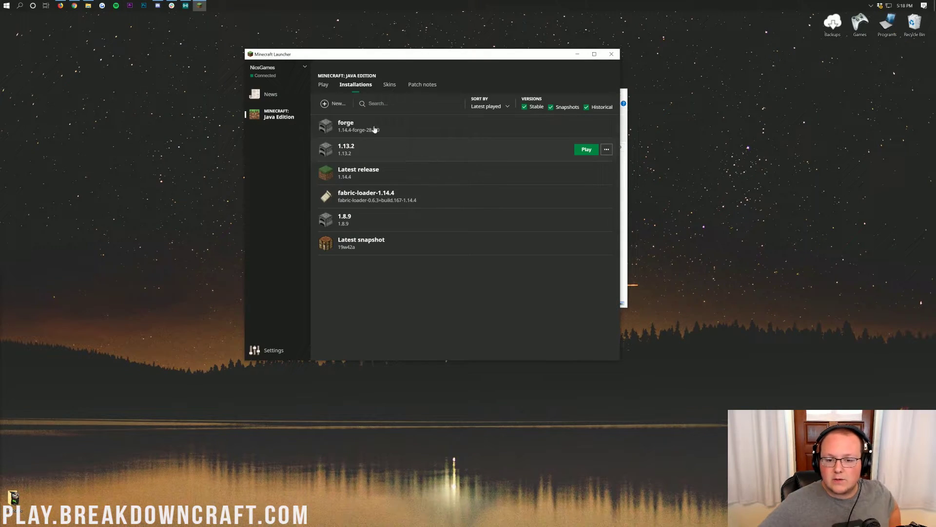
click(324, 85)
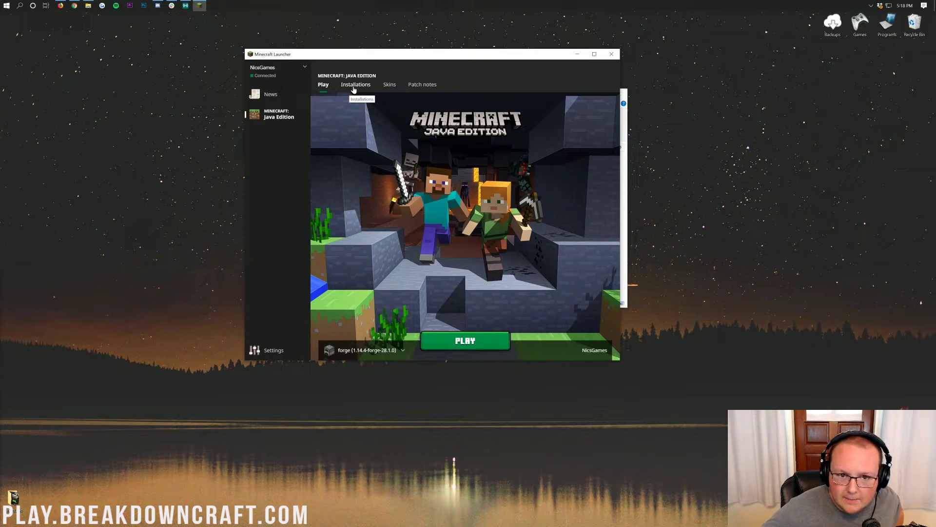
click(353, 88)
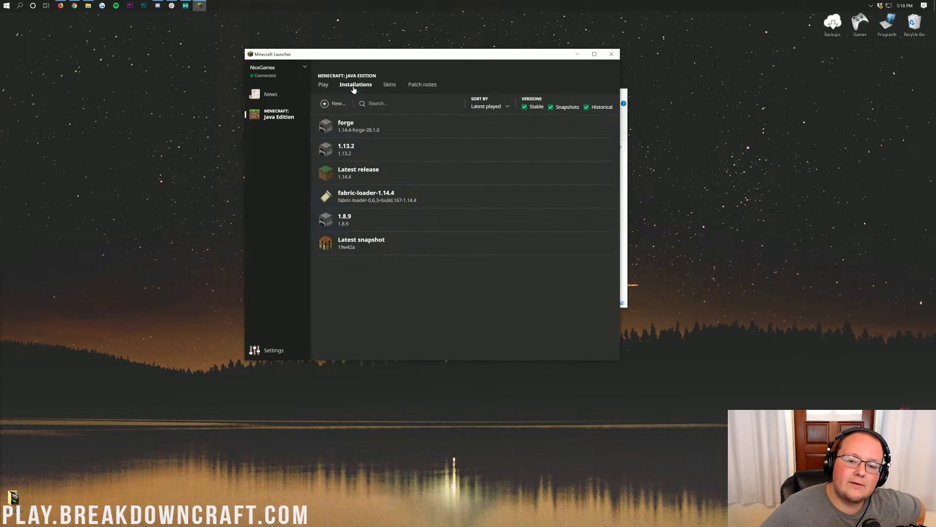
click(334, 104)
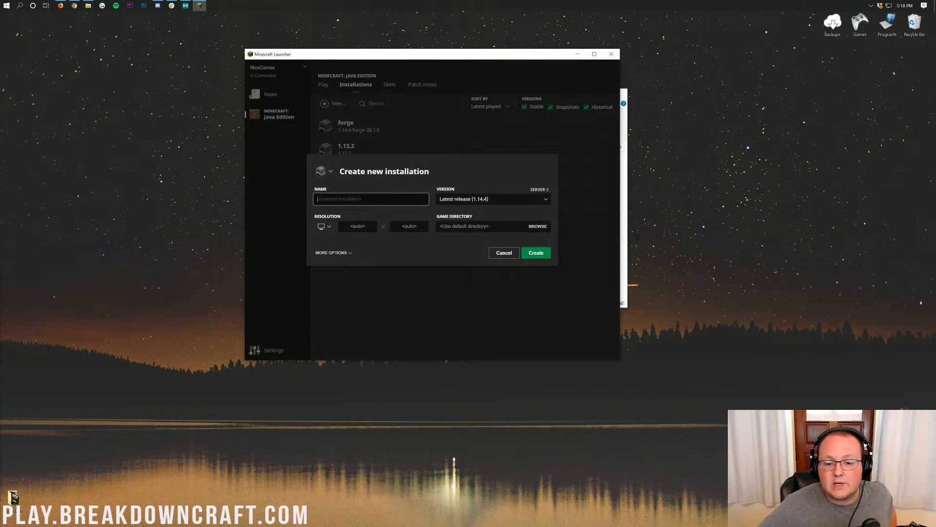
Step: Create 'Play.BreakdownCraft.com' on release 1.14.4-forge-28.1.0 at 1920x1080, then launch it
text(Play.BreakdownCraft.com)
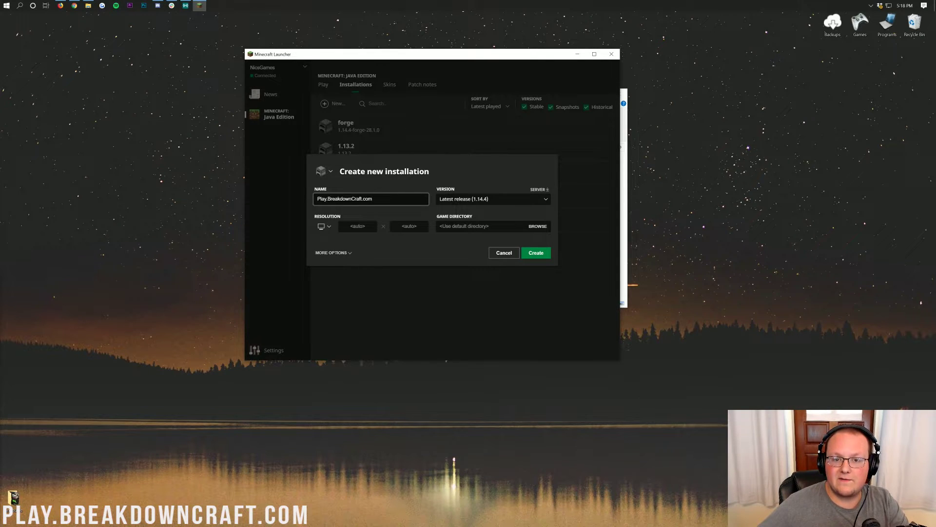
click(448, 200)
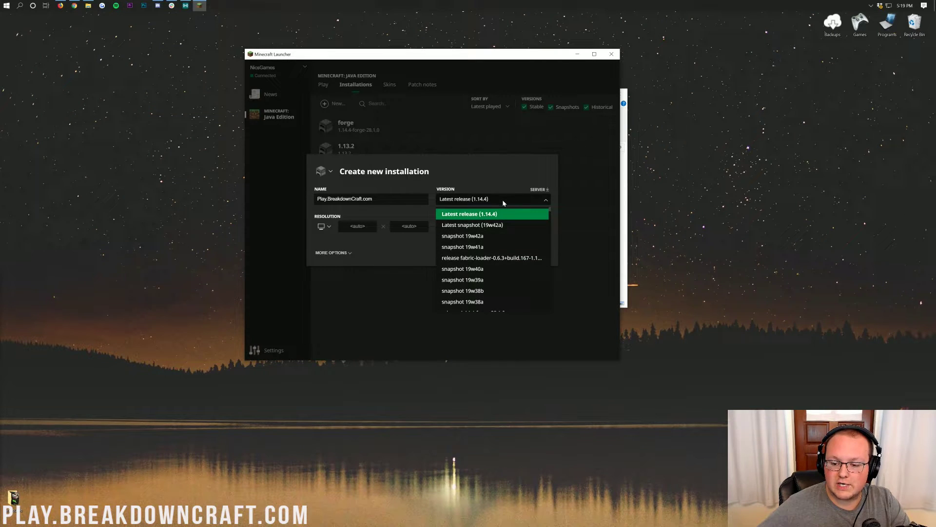
scroll(484, 222, down, 5)
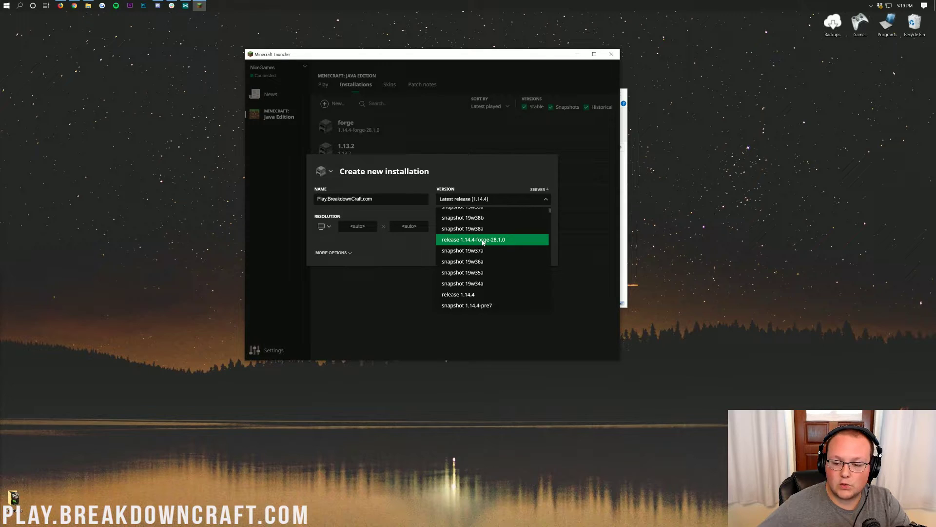
click(484, 240)
click(325, 225)
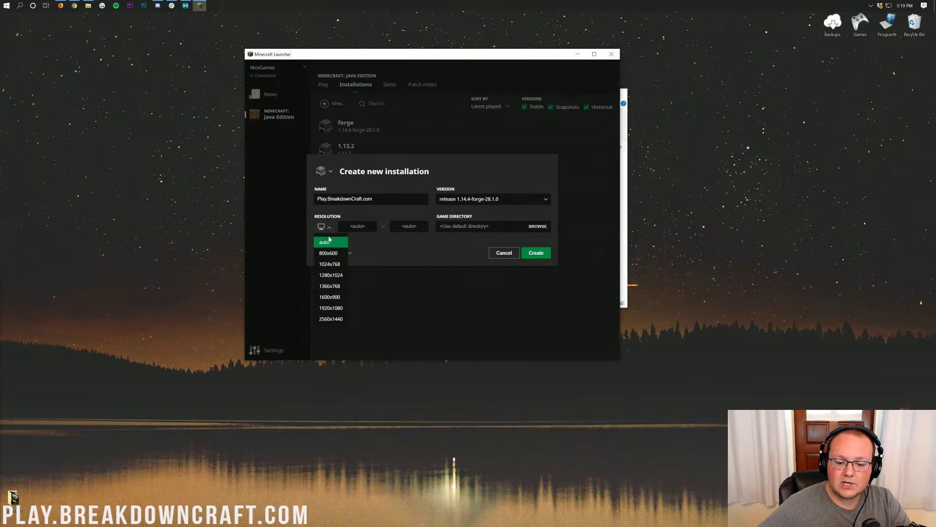
click(337, 309)
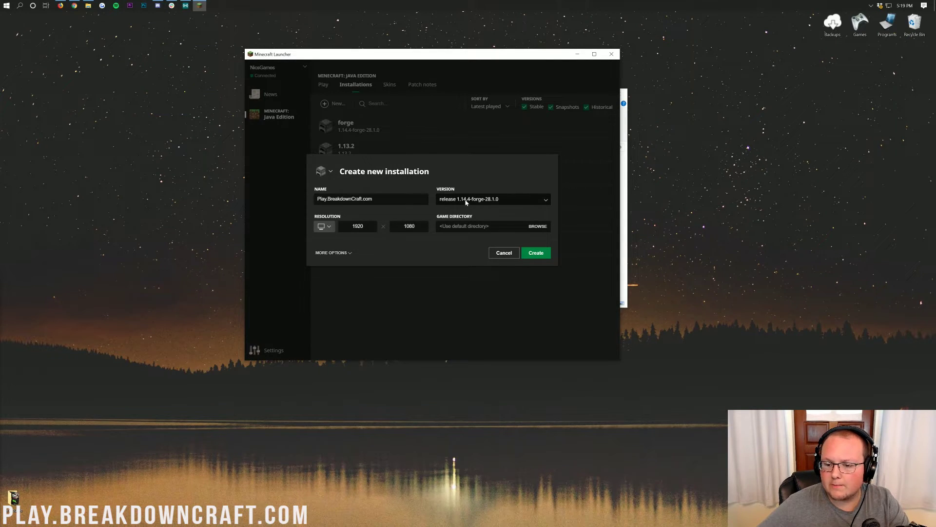
click(536, 253)
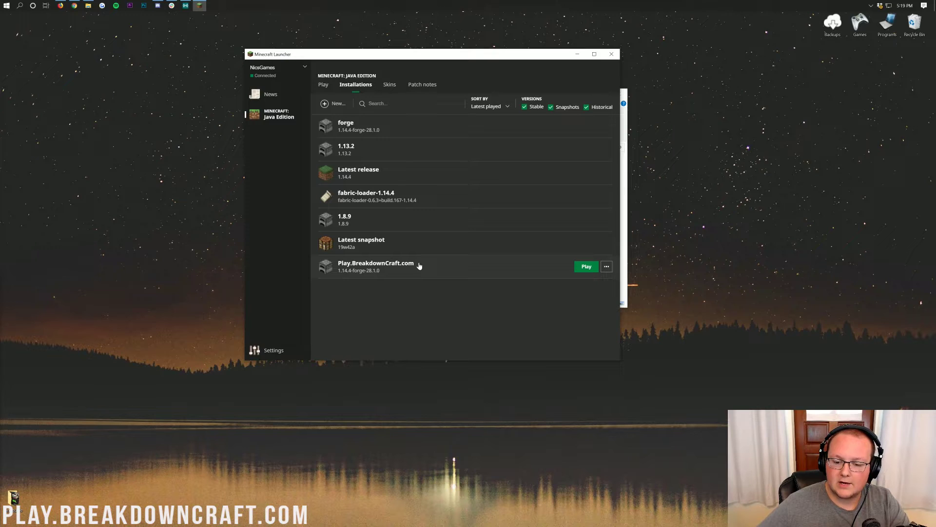
click(587, 268)
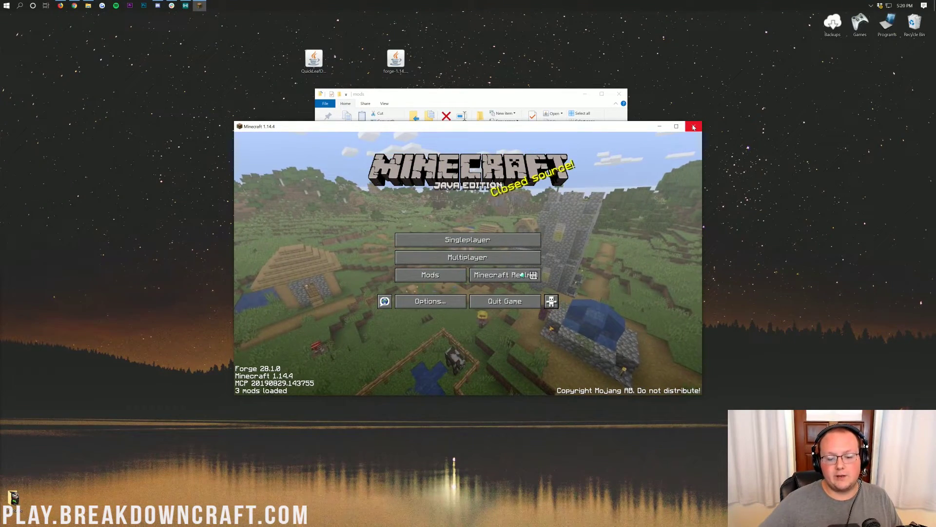
Step: Confirm in the Mods list that Quick Leaf Decay 1.2.5 is loaded
click(421, 278)
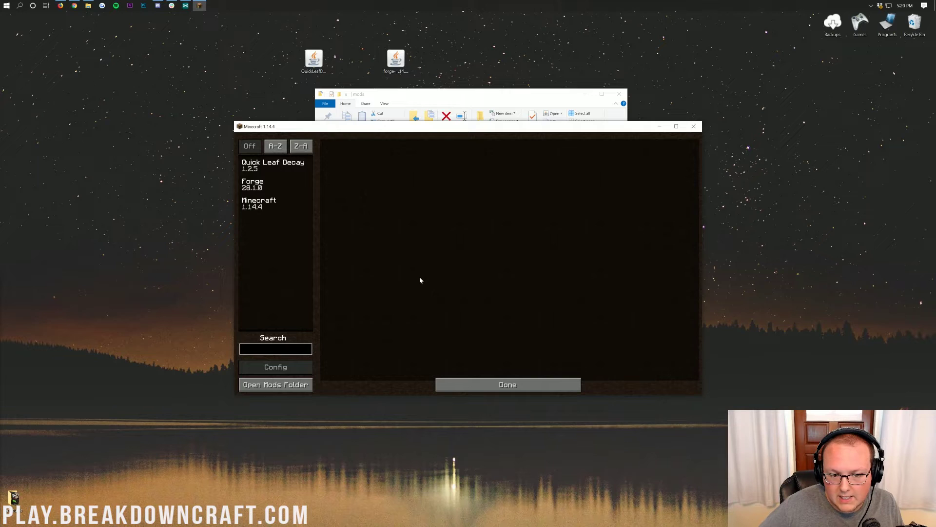
click(271, 167)
click(515, 383)
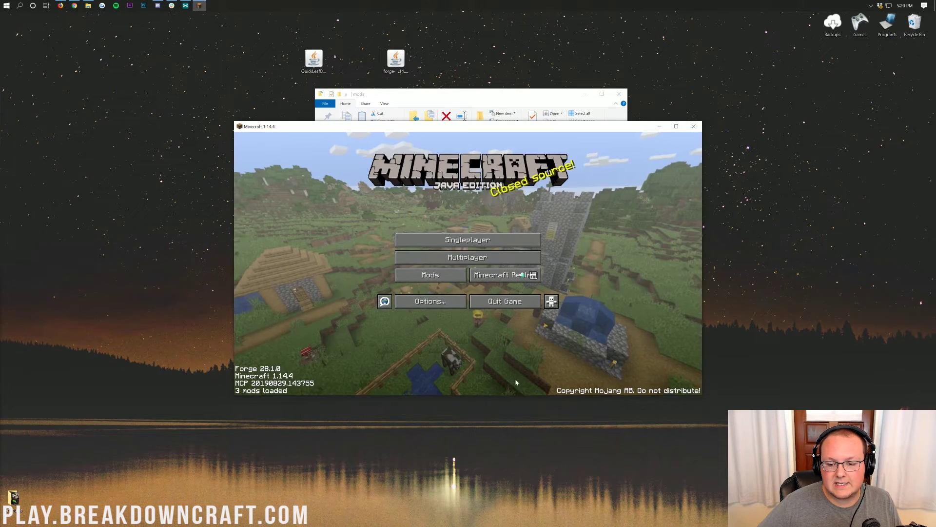
Step: Load the existing 'Play with Friends' singleplayer world instead of creating a new one
click(409, 243)
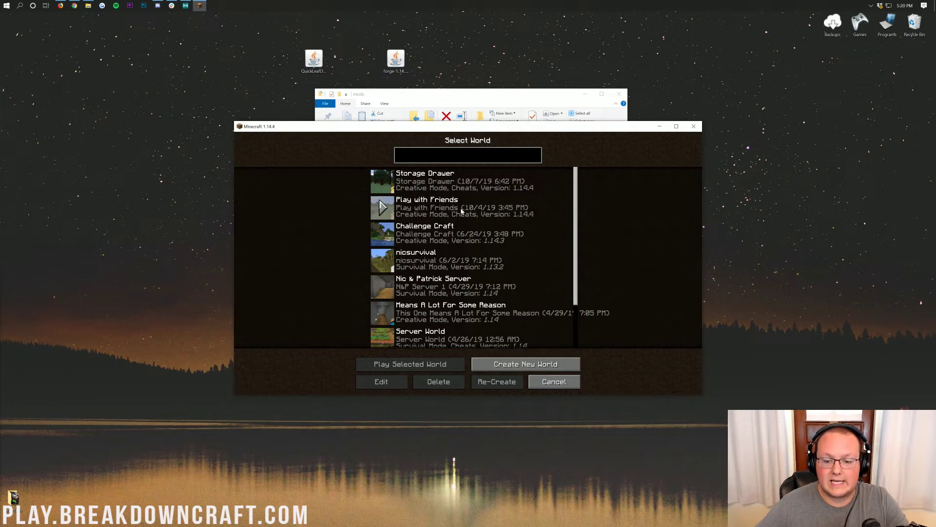
click(520, 369)
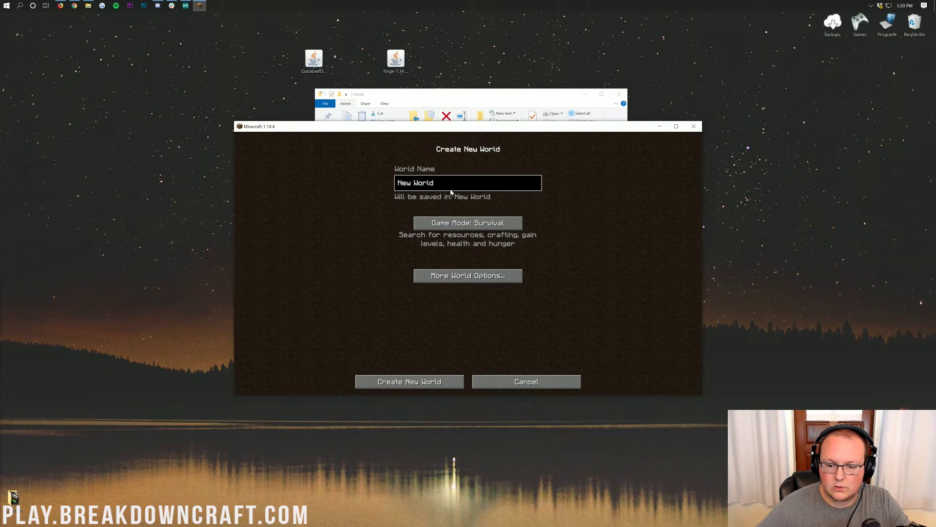
click(526, 381)
click(383, 209)
click(383, 209)
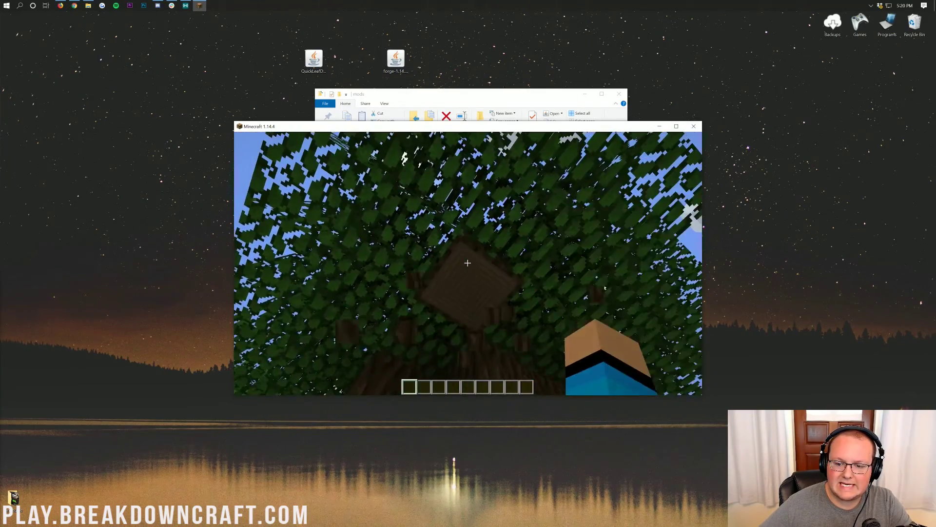
Step: Break the tree trunk so its leaves decay quickly
click(467, 263)
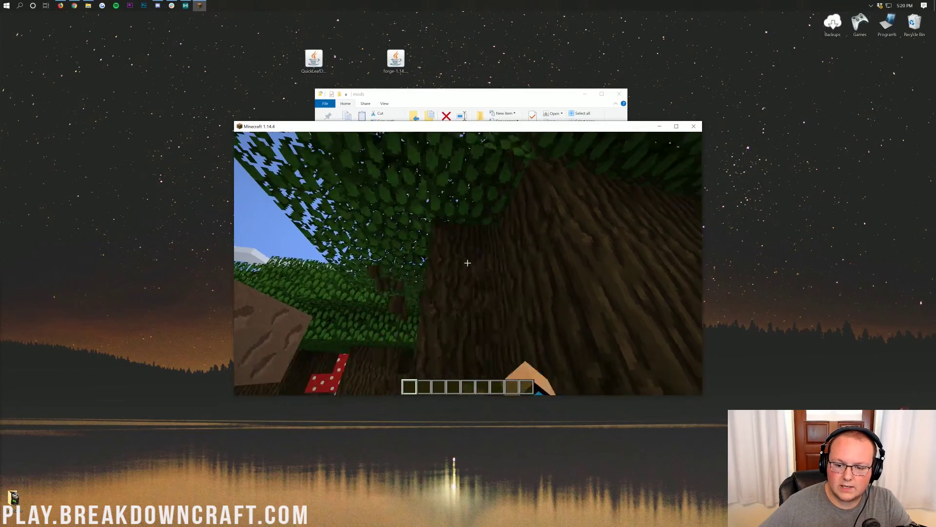
click(468, 262)
click(468, 263)
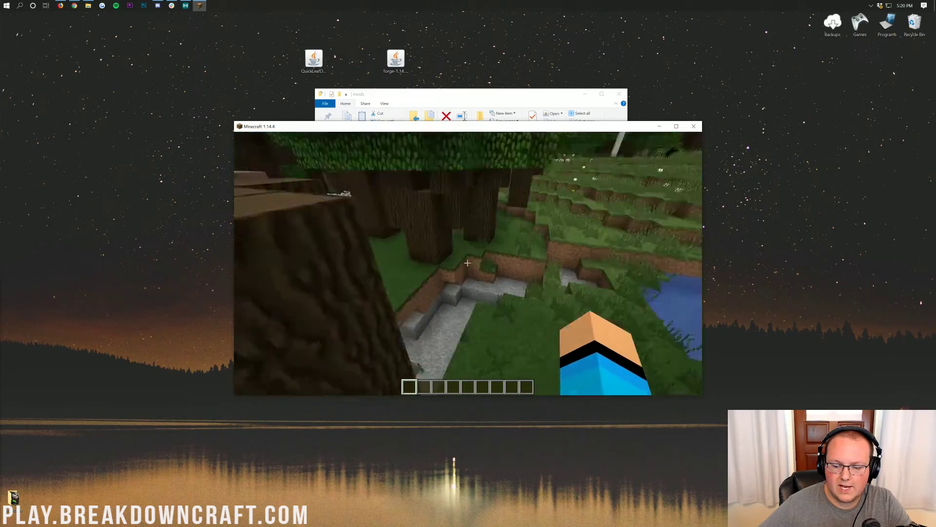
Step: Walk around picking up the dropped Dark Oak Saplings, then save and quit to title
key(w)
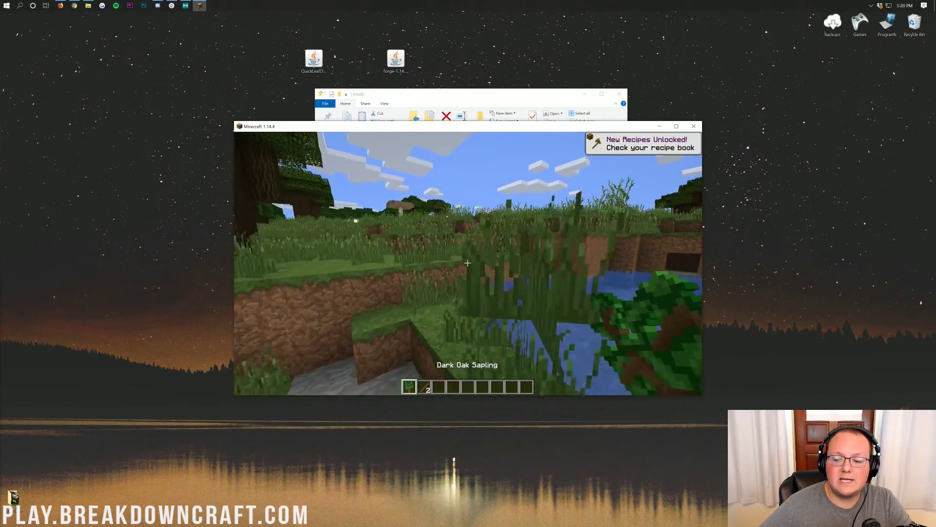
key(w)
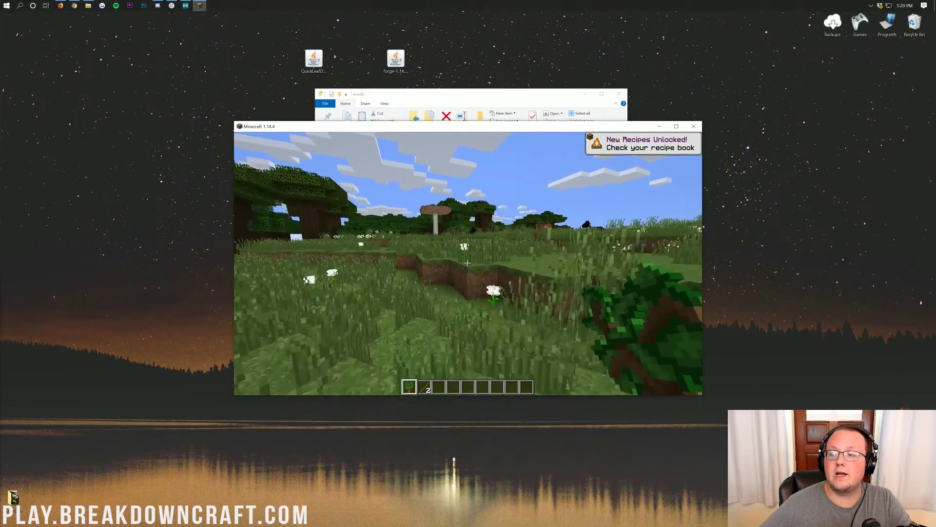
key(w)
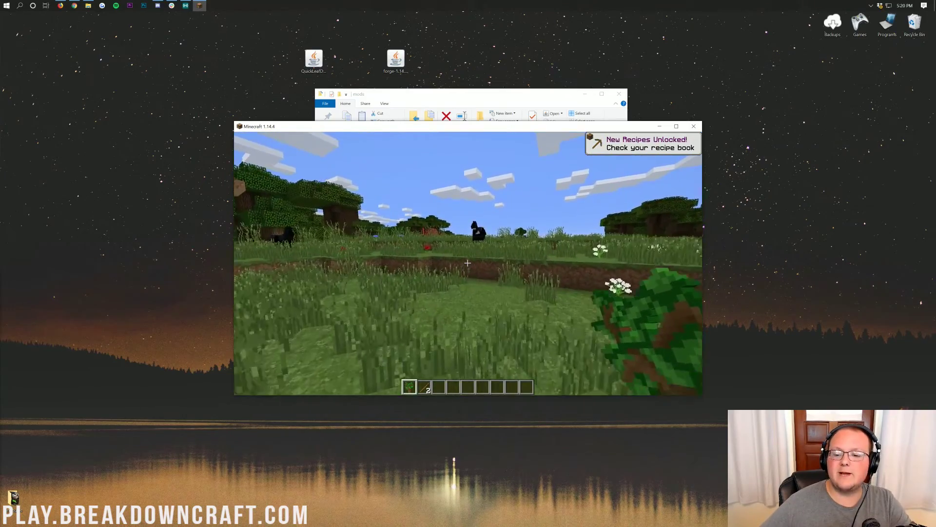
key(w)
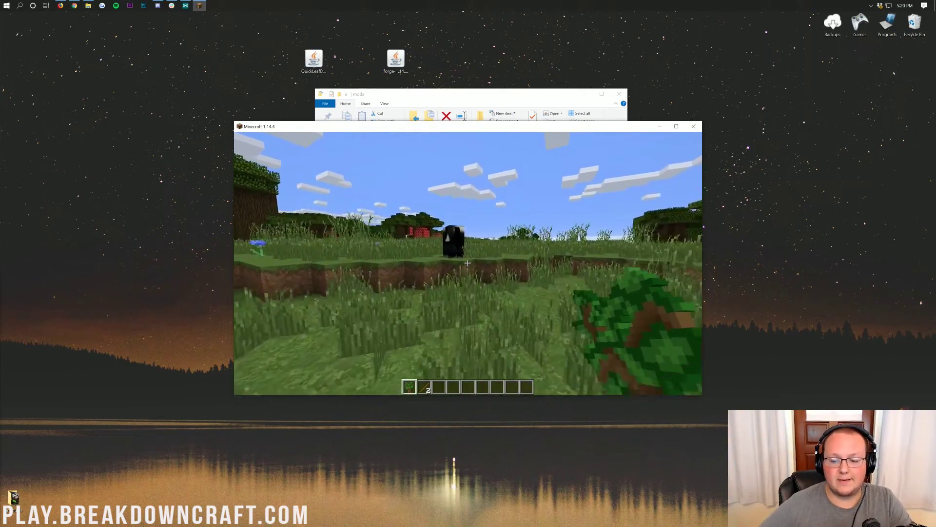
key(Escape)
click(471, 282)
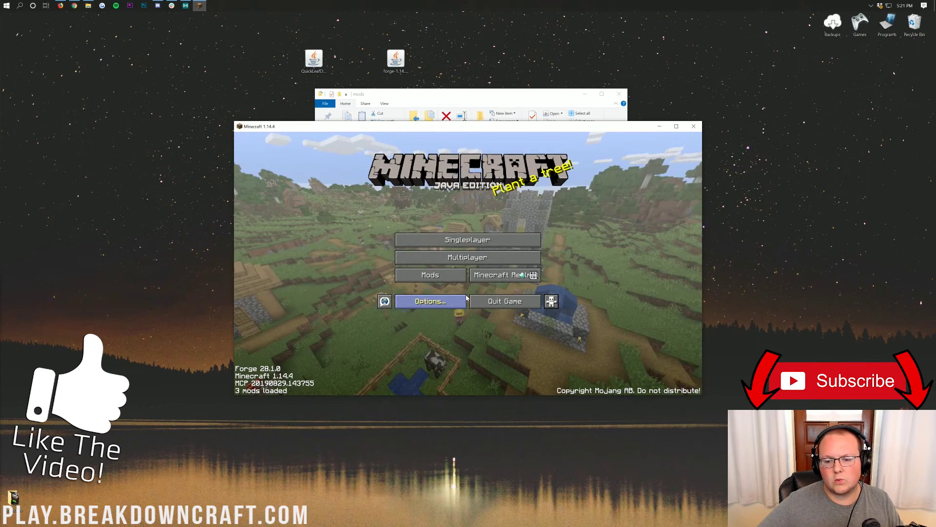
Step: Open the Multiplayer screen listing the Play.BreakdownCraft.com server
click(458, 259)
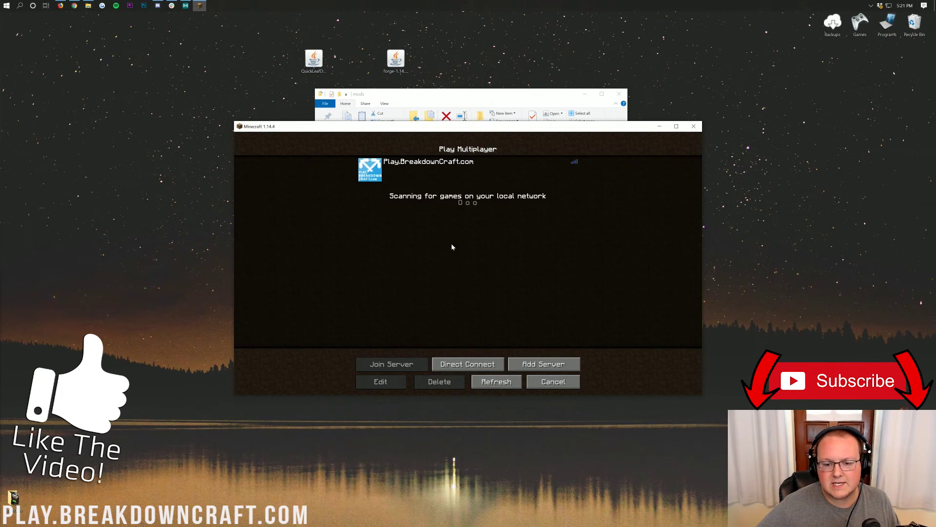